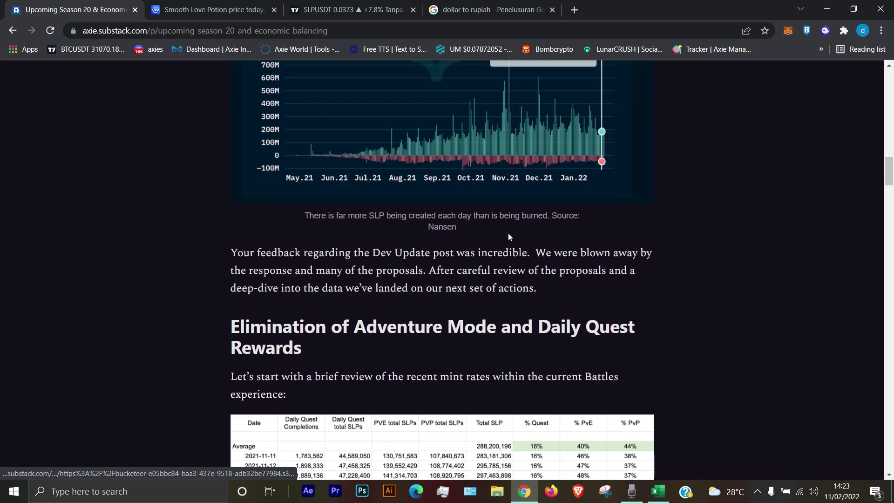
Read through the Season 20 economic balancing article down to the list of SLP rewards per win by rank.
{"action": "scroll", "coordinate": [508, 235], "scroll_direction": "down", "scroll_amount": 4}
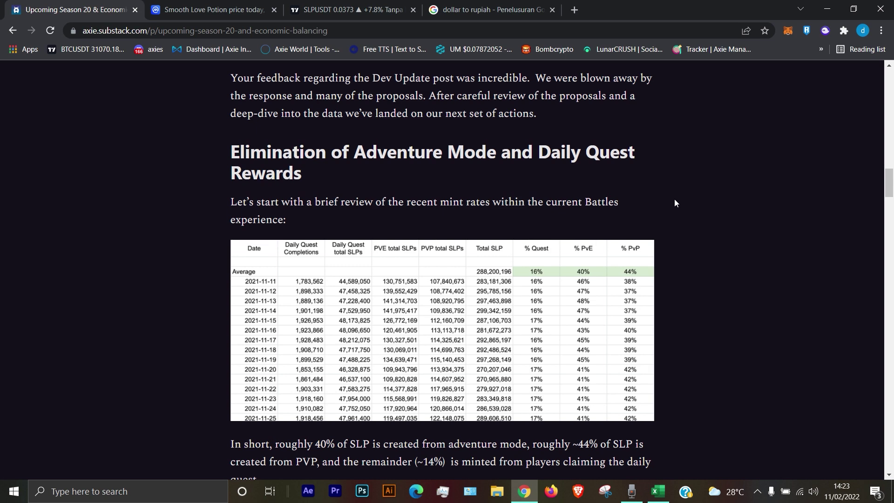
{"action": "scroll", "coordinate": [675, 199], "scroll_direction": "down", "scroll_amount": 15}
{"action": "scroll", "coordinate": [674, 200], "scroll_direction": "down", "scroll_amount": 20}
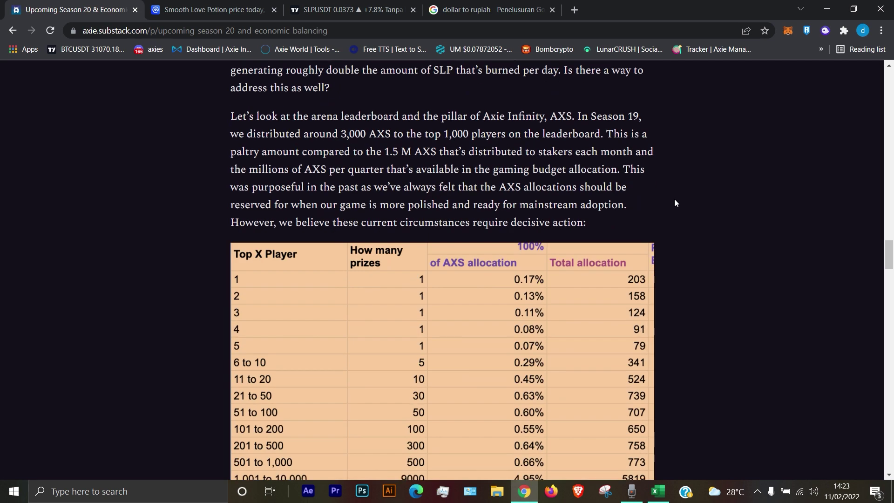
{"action": "scroll", "coordinate": [675, 200], "scroll_direction": "up", "scroll_amount": 4}
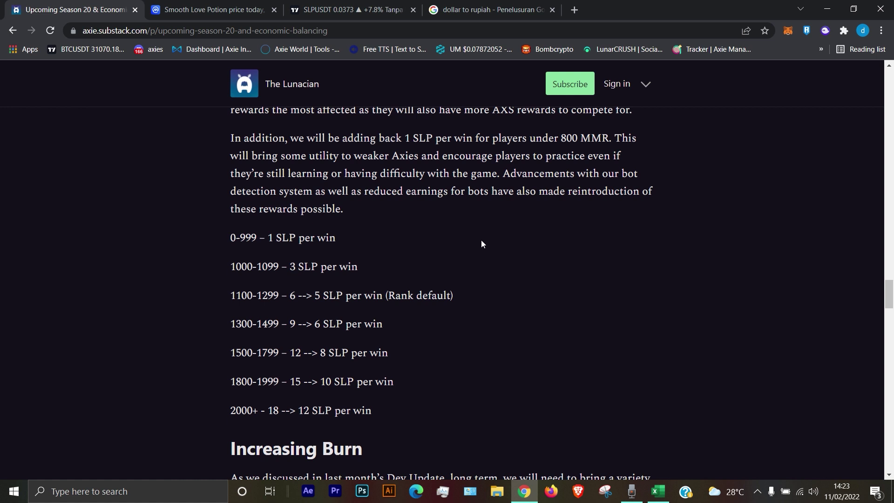
Switch to the Excel income workbook and compare its rank brackets with the article's SLP-per-win list.
{"action": "left_click", "coordinate": [658, 492]}
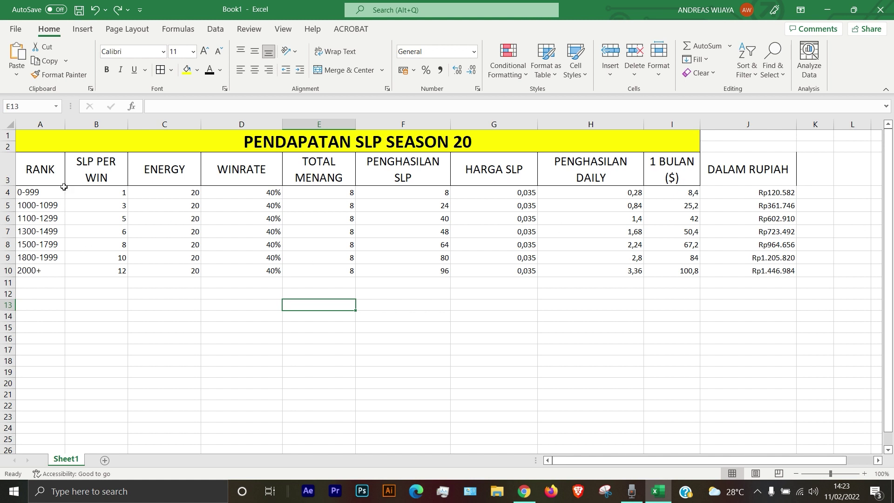
{"action": "left_click_drag", "start_coordinate": [47, 192], "coordinate": [46, 270]}
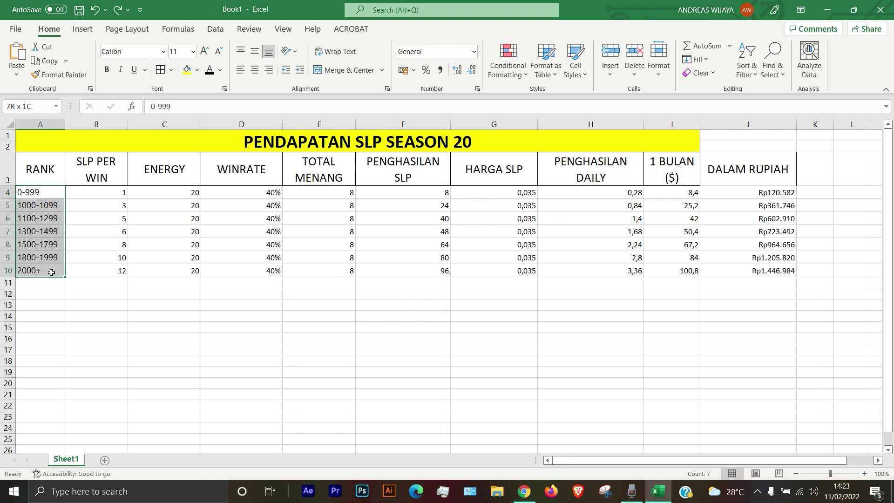
{"action": "left_click", "coordinate": [46, 270]}
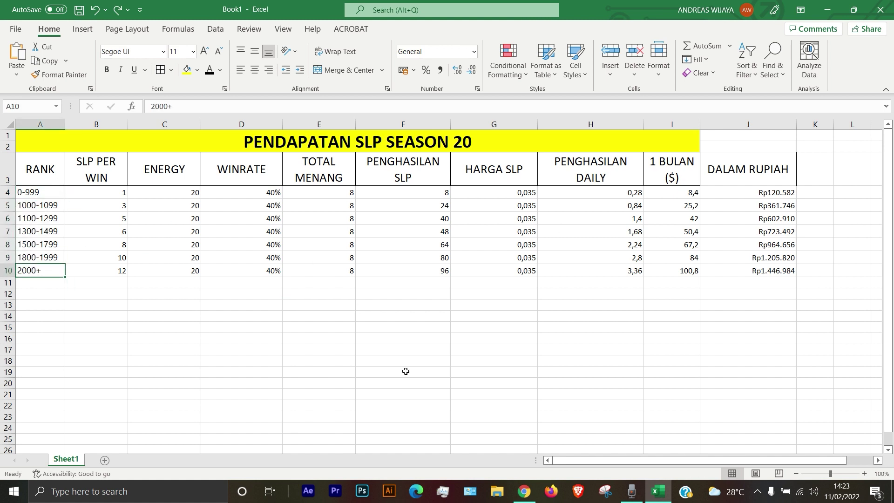
{"action": "left_click", "coordinate": [525, 491]}
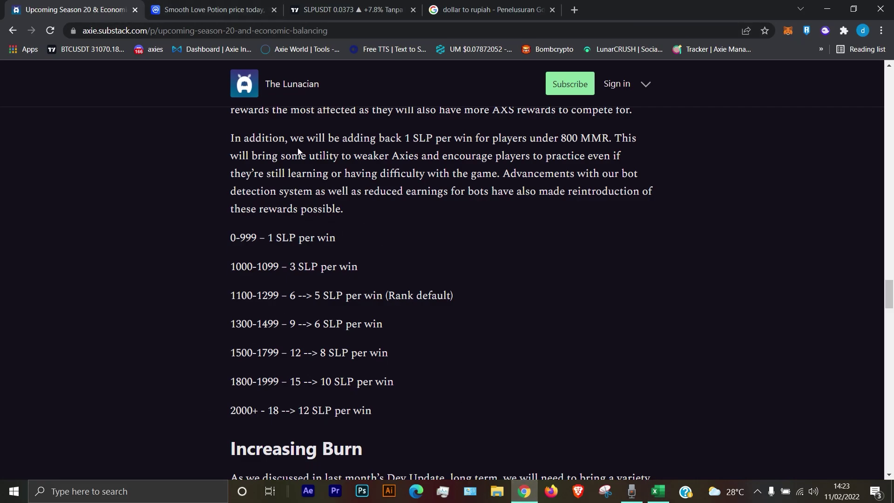
{"action": "left_click", "coordinate": [658, 492]}
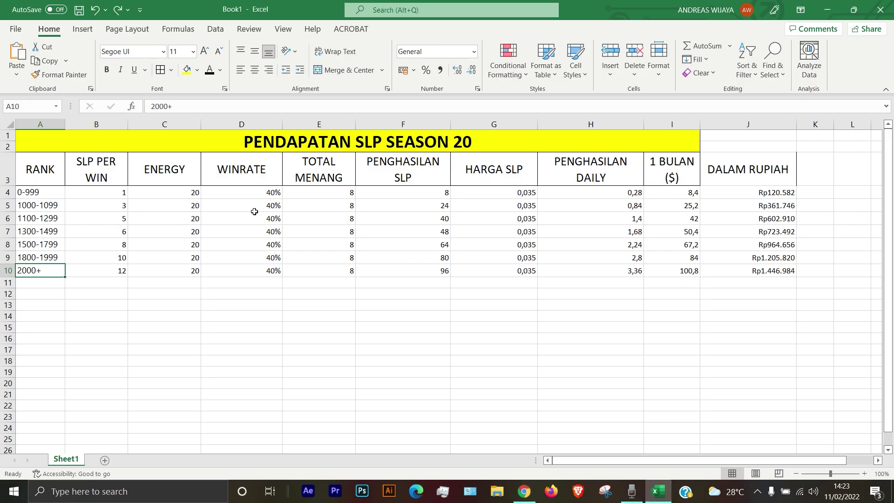
Examine the SLP per win, energy and winrate columns for all ranks in the income table.
{"action": "left_click", "coordinate": [107, 196]}
{"action": "left_click_drag", "start_coordinate": [108, 204], "coordinate": [110, 273]}
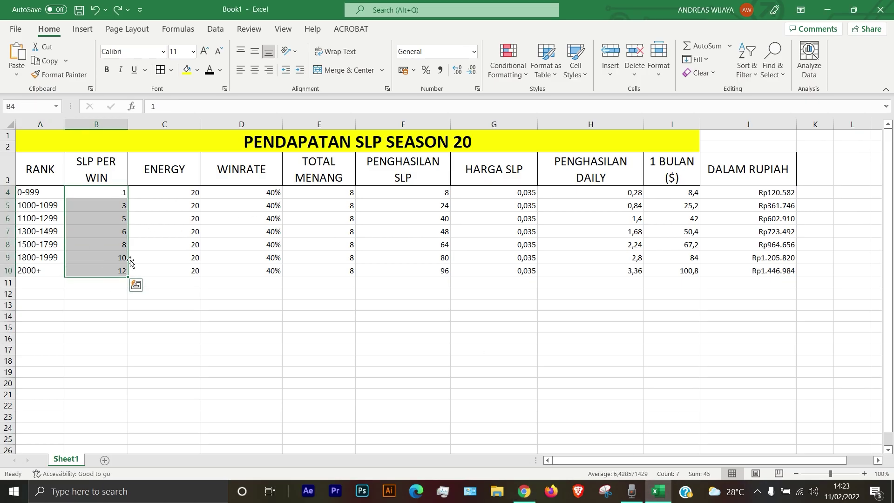
{"action": "left_click_drag", "start_coordinate": [187, 192], "coordinate": [189, 272]}
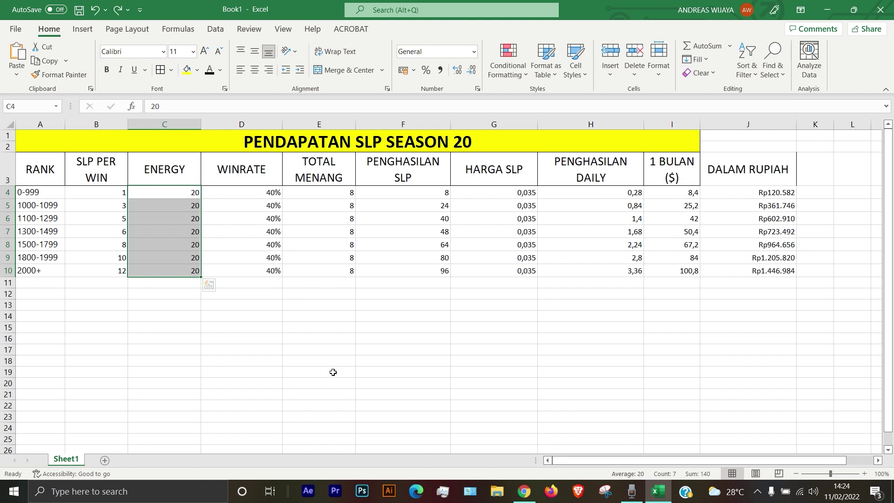
{"action": "left_click", "coordinate": [303, 284]}
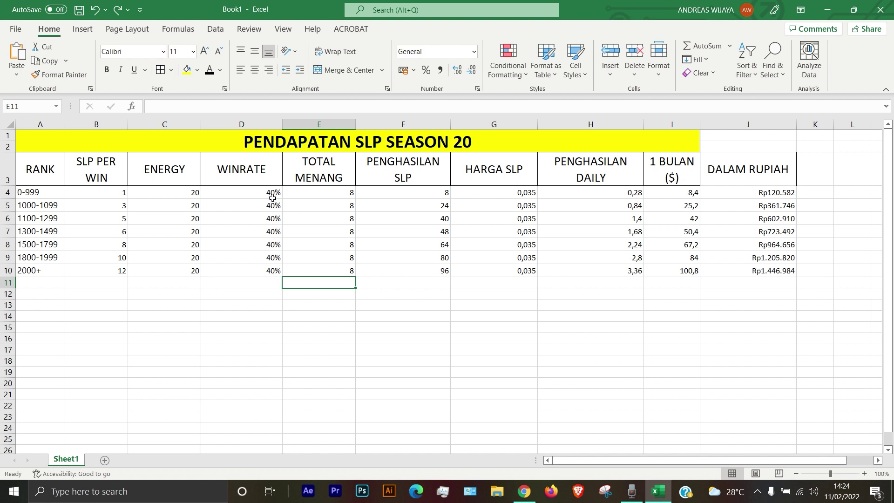
{"action": "left_click_drag", "start_coordinate": [270, 193], "coordinate": [274, 271]}
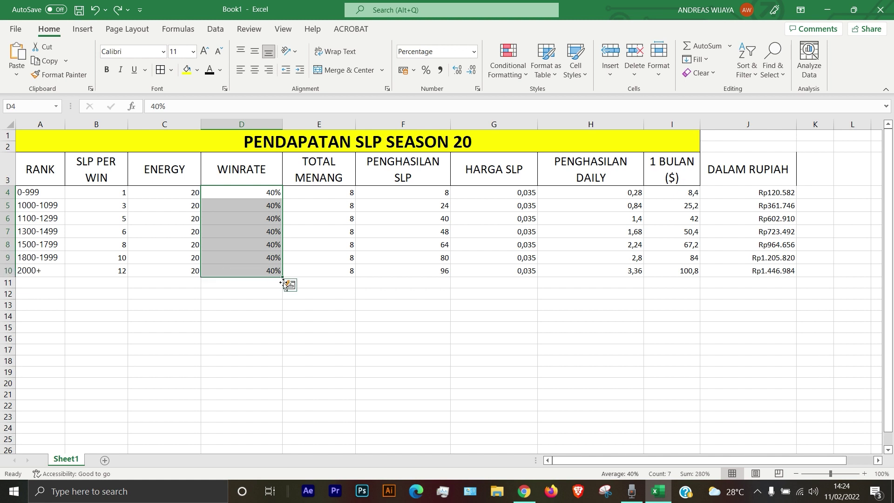
{"action": "left_click", "coordinate": [315, 315]}
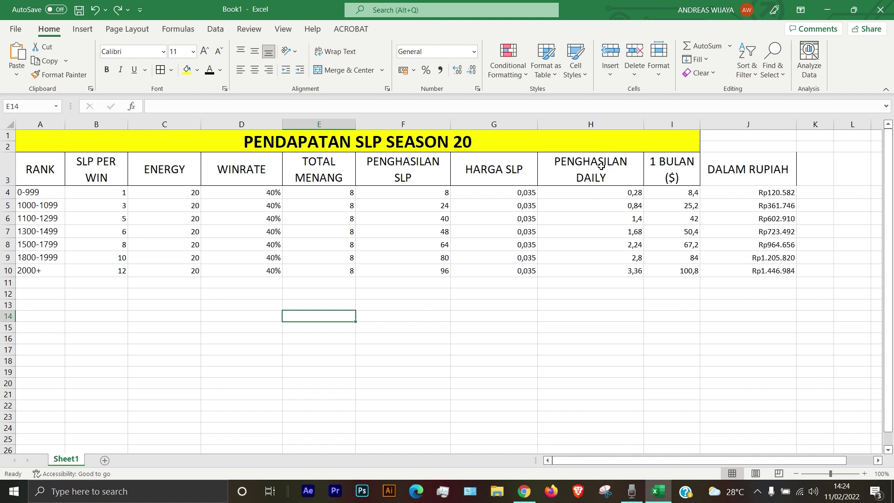
Examine the daily earnings and one-month dollar earnings columns for all ranks.
{"action": "left_click_drag", "start_coordinate": [618, 195], "coordinate": [617, 274]}
{"action": "left_click", "coordinate": [616, 294]}
{"action": "left_click_drag", "start_coordinate": [681, 195], "coordinate": [679, 270]}
{"action": "left_click", "coordinate": [666, 320]}
{"action": "left_click", "coordinate": [253, 322]}
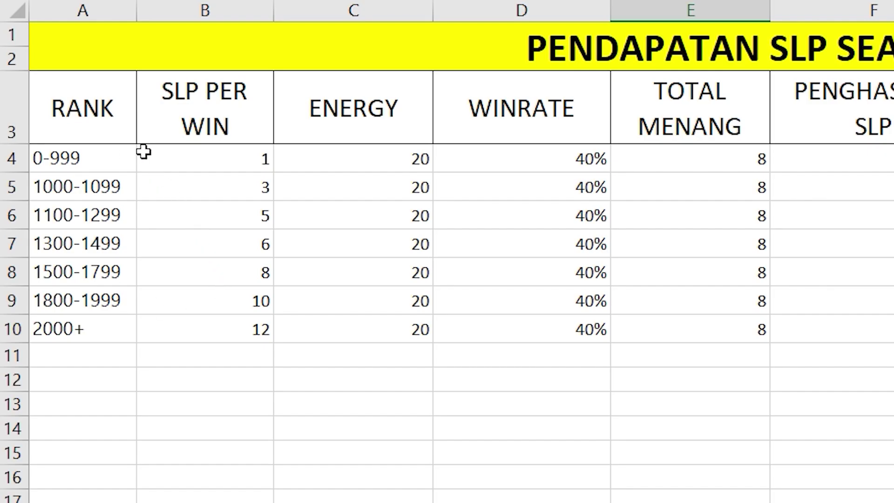
Fill the 1100-1299 rank cell with yellow and inspect that row's SLP per win and energy.
{"action": "left_click", "coordinate": [87, 219]}
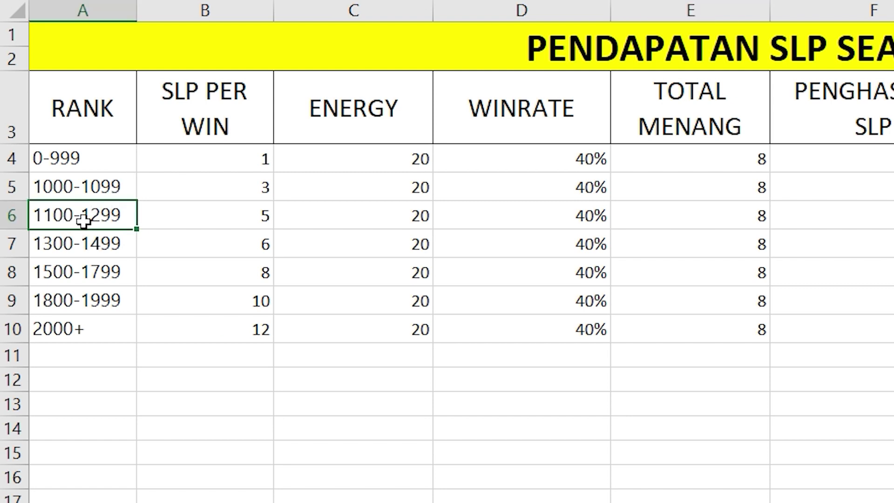
{"action": "left_click", "coordinate": [152, 223]}
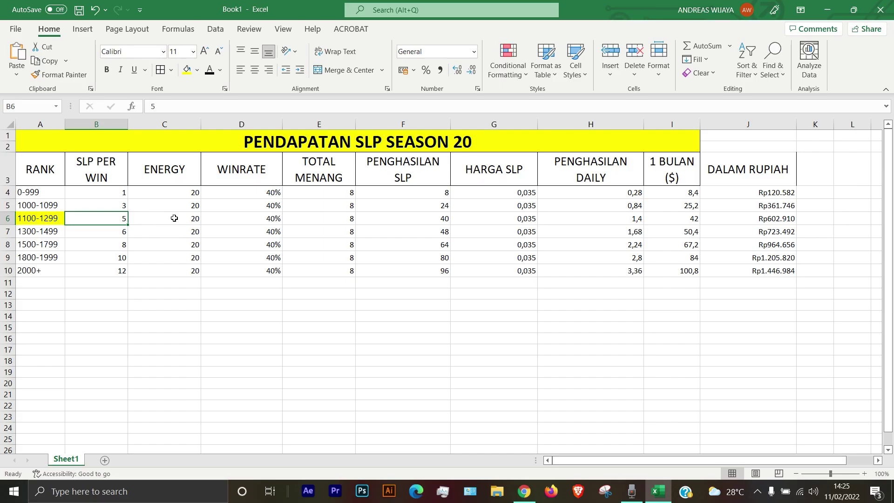
{"action": "left_click", "coordinate": [175, 218]}
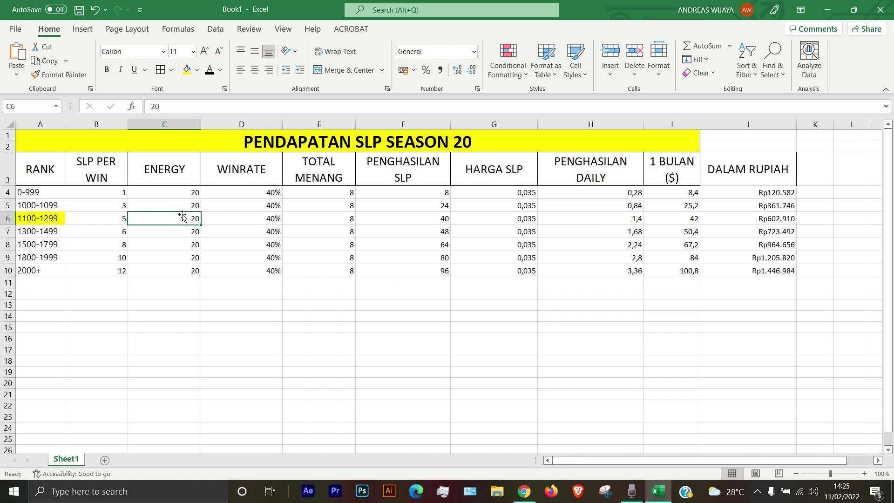
Inspect the 1100-1299 row's winrate, SLP income, SLP price, and daily, monthly and rupiah earnings cells.
{"action": "left_click", "coordinate": [250, 223]}
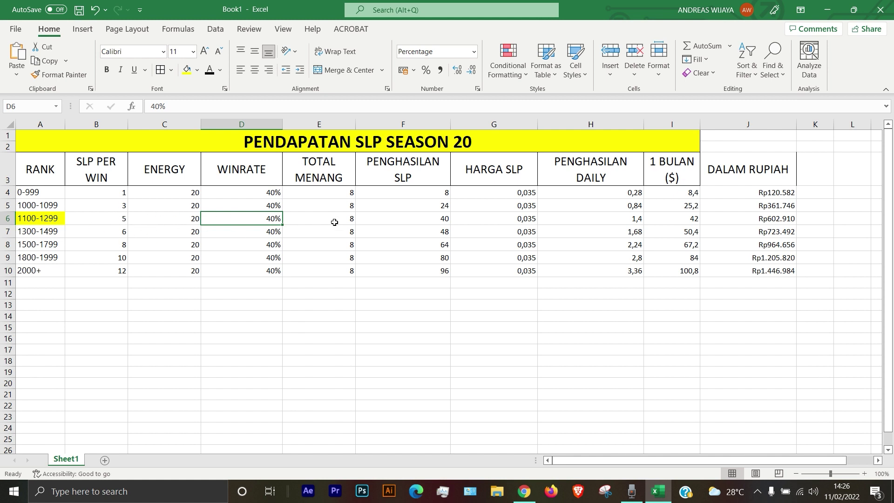
{"action": "left_click", "coordinate": [439, 221]}
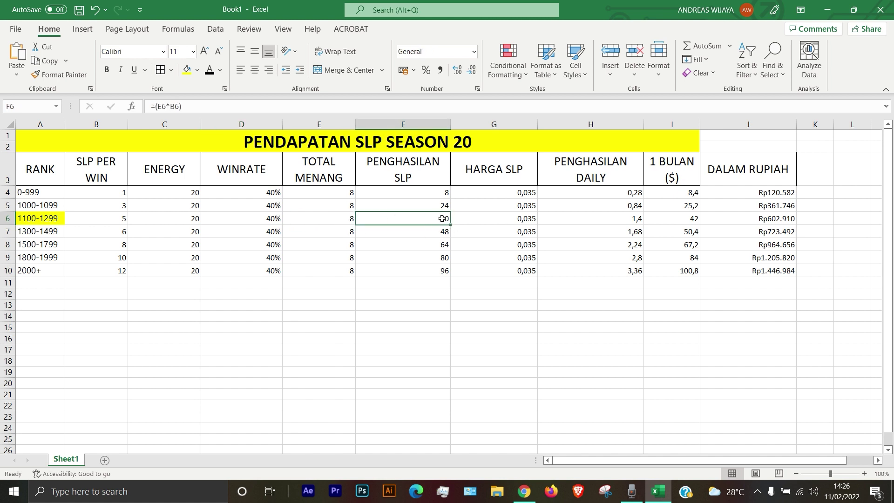
{"action": "left_click", "coordinate": [518, 222]}
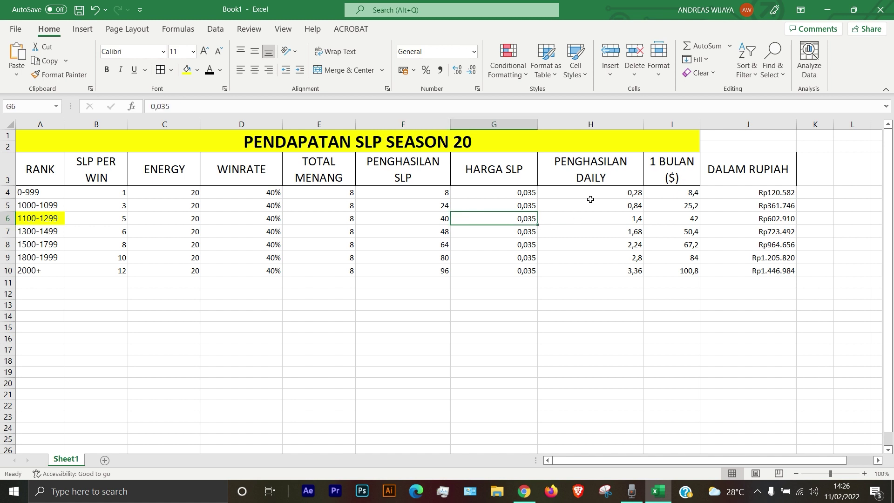
{"action": "left_click", "coordinate": [620, 224]}
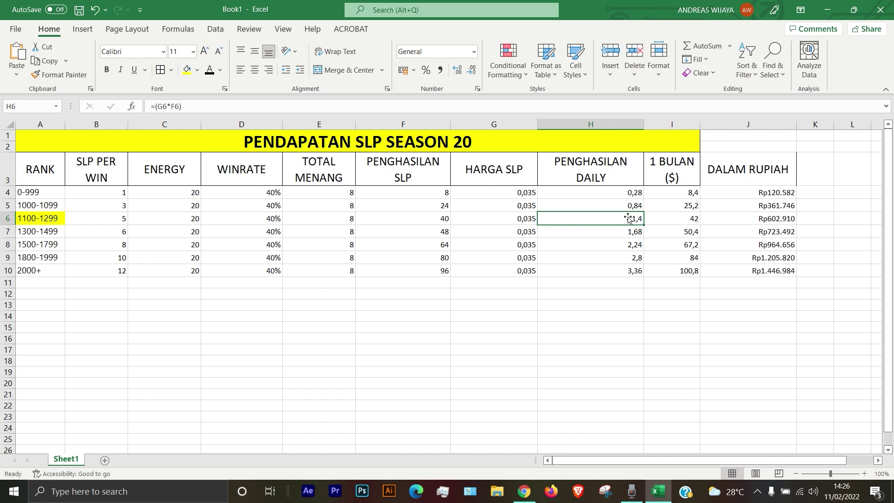
{"action": "left_click", "coordinate": [688, 173]}
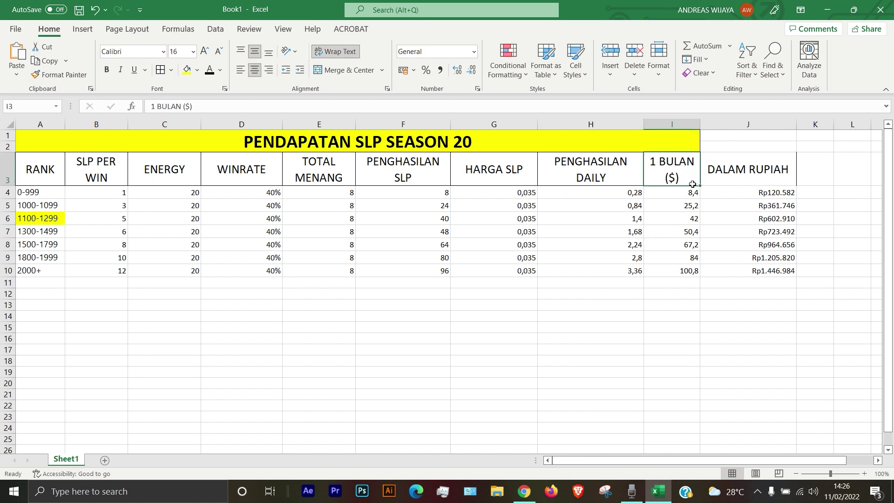
{"action": "left_click", "coordinate": [692, 221]}
{"action": "left_click", "coordinate": [619, 224]}
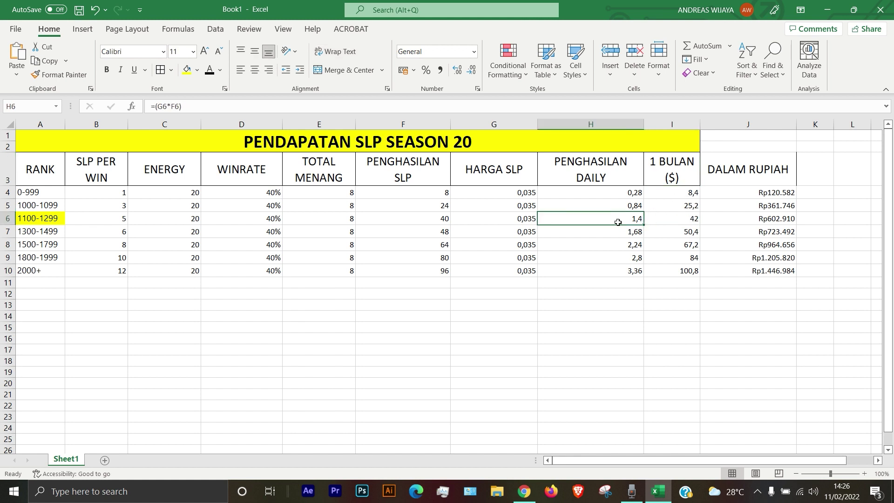
{"action": "left_click", "coordinate": [672, 220]}
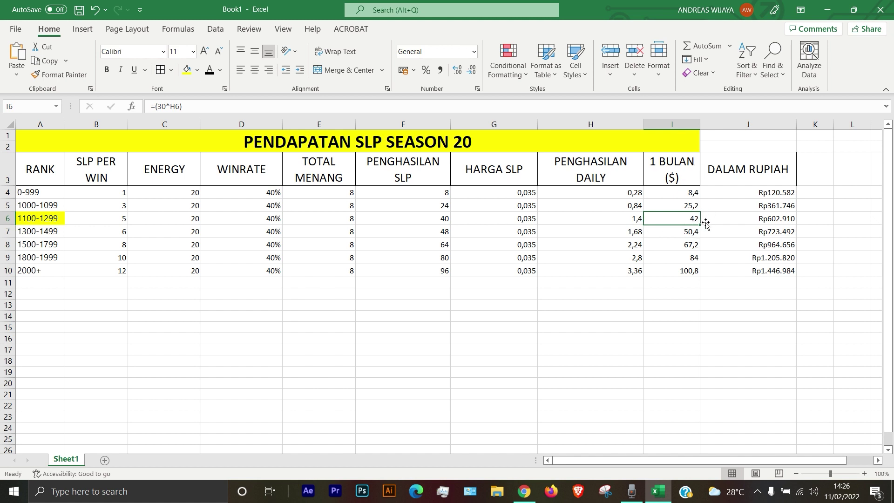
{"action": "left_click", "coordinate": [788, 222]}
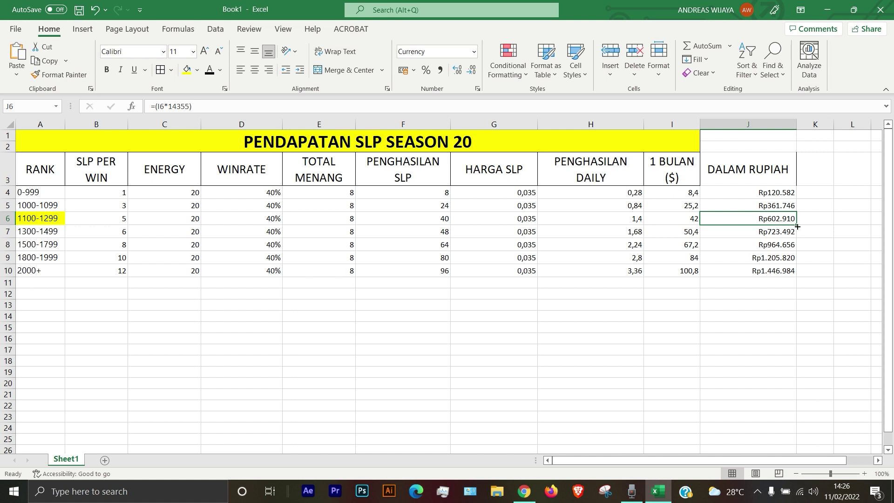
Review the rupiah earnings for all ranks, including the 2000+ row's SLP per win, monthly dollar and rupiah figures.
{"action": "left_click_drag", "start_coordinate": [751, 194], "coordinate": [754, 273]}
{"action": "left_click", "coordinate": [742, 294]}
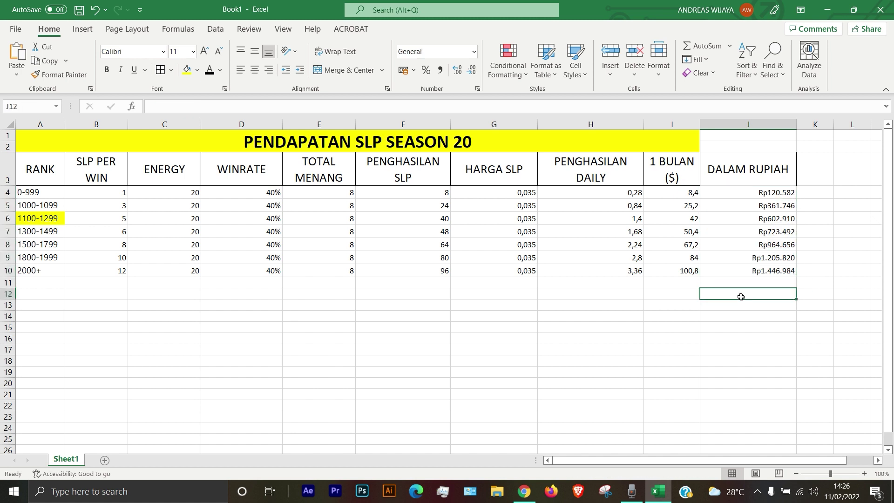
{"action": "left_click", "coordinate": [43, 273]}
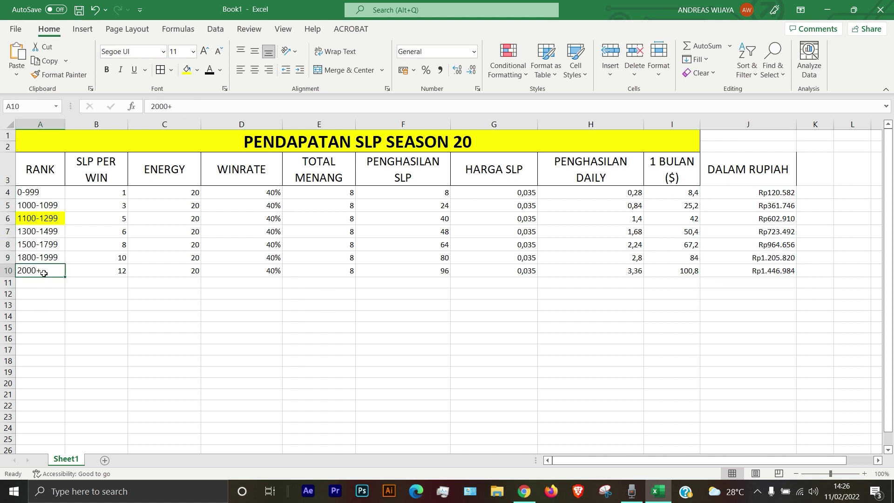
{"action": "left_click", "coordinate": [103, 274]}
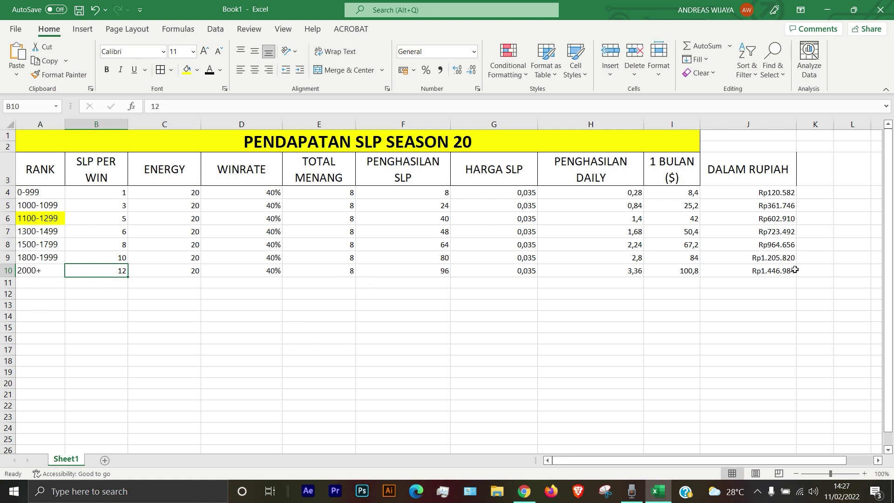
{"action": "left_click", "coordinate": [763, 272]}
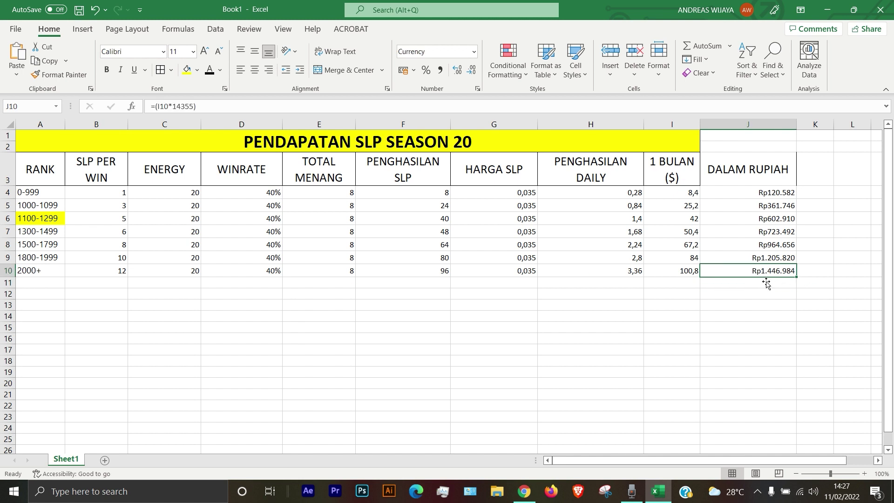
{"action": "left_click", "coordinate": [676, 275]}
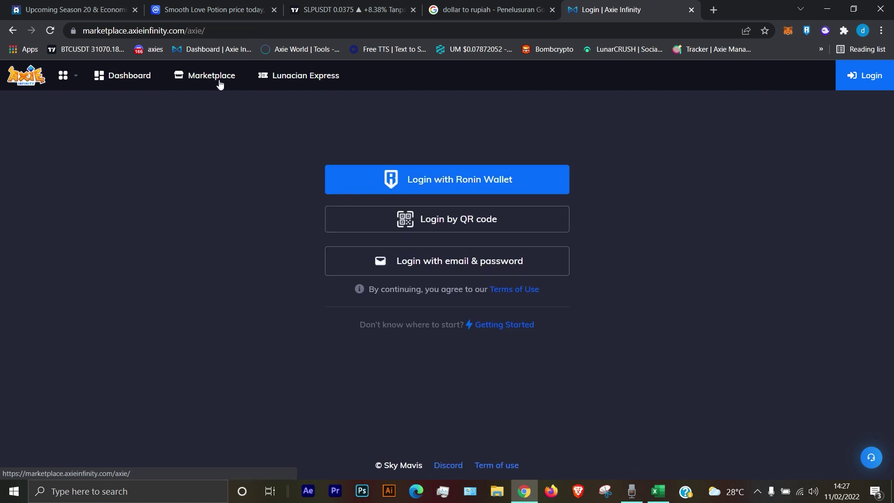
Open the Axie Infinity marketplace and browse the lowest-priced Axies to examine their prices.
{"action": "left_click", "coordinate": [220, 84]}
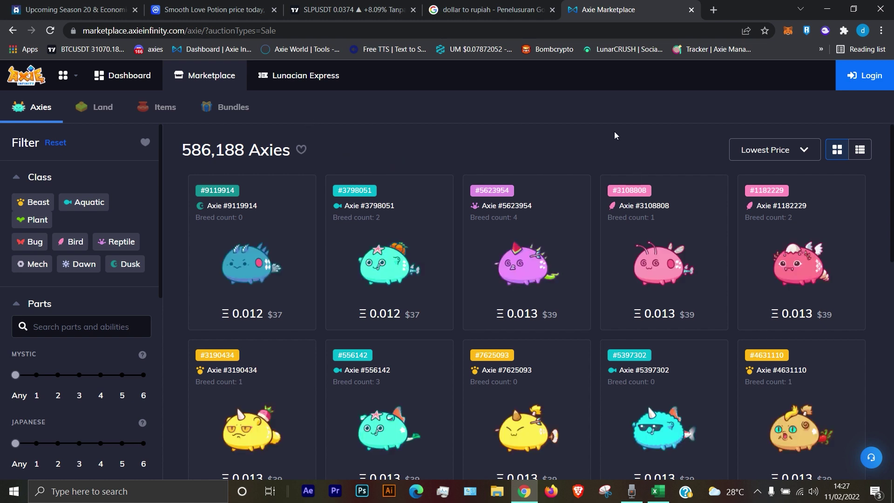
{"action": "scroll", "coordinate": [595, 329], "scroll_direction": "down", "scroll_amount": 1}
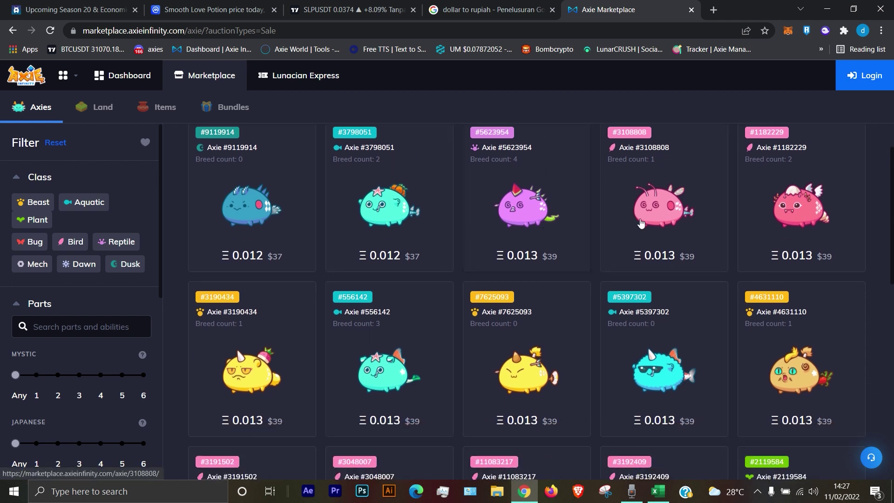
{"action": "scroll", "coordinate": [466, 212], "scroll_direction": "down", "scroll_amount": 1}
{"action": "scroll", "coordinate": [372, 247], "scroll_direction": "up", "scroll_amount": 1}
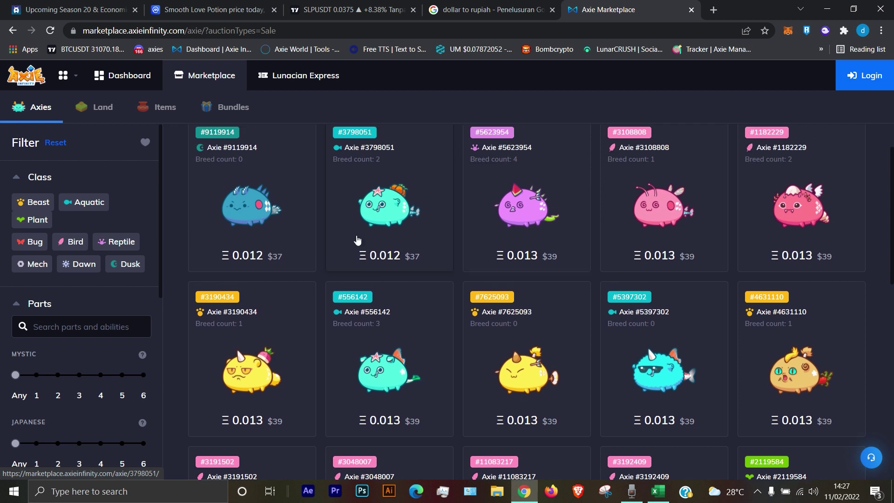
{"action": "scroll", "coordinate": [502, 276], "scroll_direction": "down", "scroll_amount": 3}
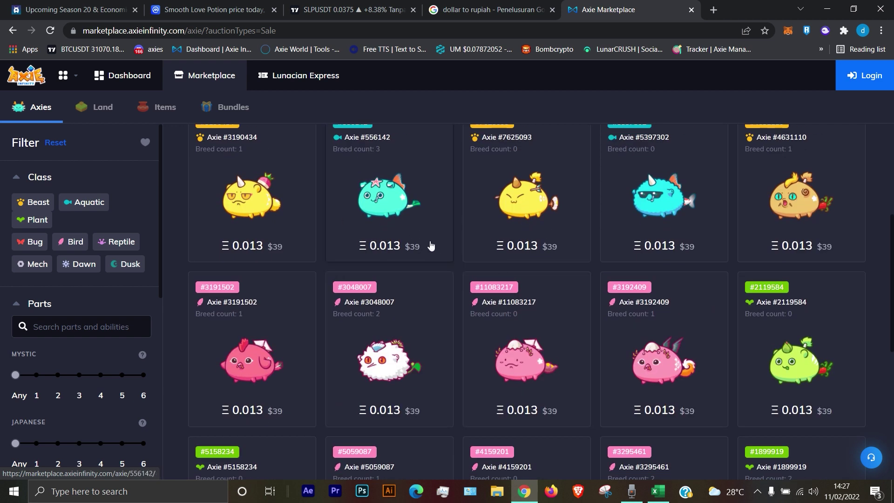
{"action": "scroll", "coordinate": [746, 305], "scroll_direction": "up", "scroll_amount": 2}
{"action": "scroll", "coordinate": [375, 249], "scroll_direction": "up", "scroll_amount": 2}
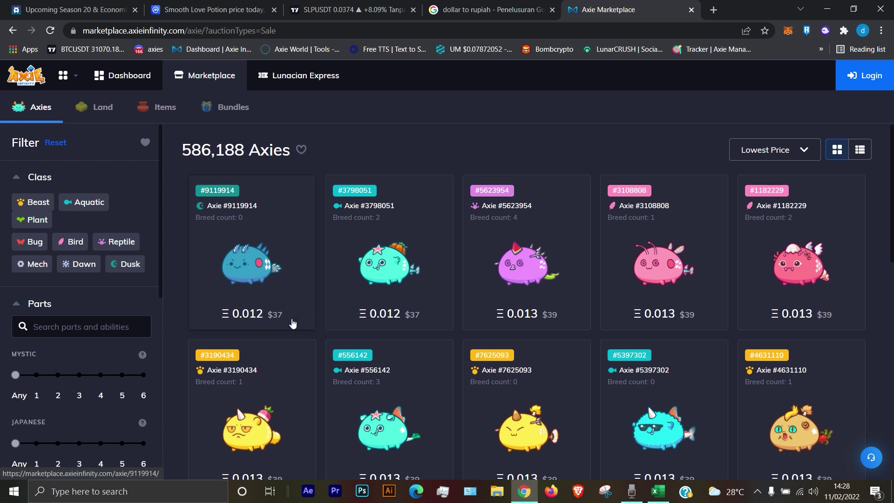
Review the prices of the lowest-priced Axies through the end of the first marketplace page.
{"action": "scroll", "coordinate": [435, 253], "scroll_direction": "down", "scroll_amount": 8}
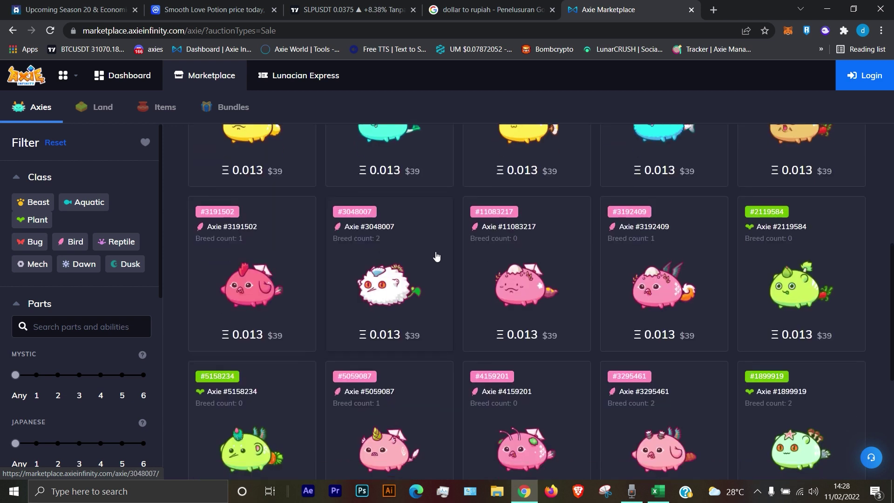
{"action": "scroll", "coordinate": [593, 267], "scroll_direction": "down", "scroll_amount": 1}
{"action": "scroll", "coordinate": [594, 268], "scroll_direction": "down", "scroll_amount": 3}
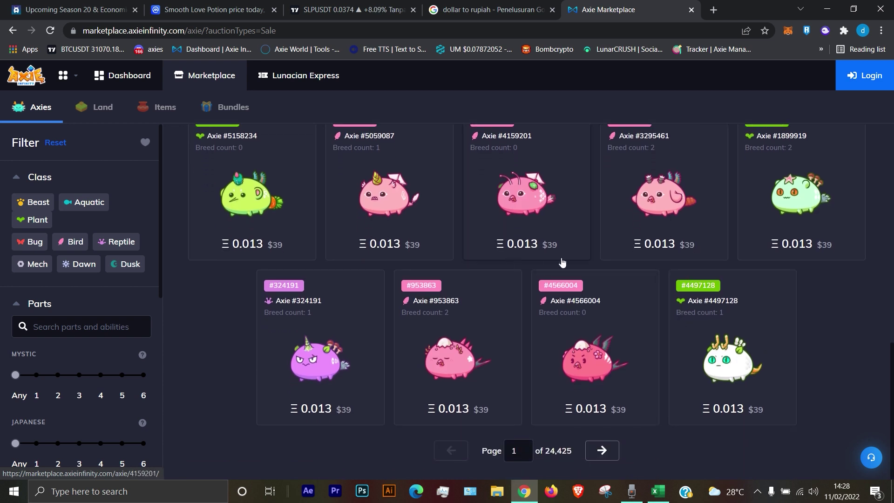
{"action": "scroll", "coordinate": [563, 259], "scroll_direction": "up", "scroll_amount": 10}
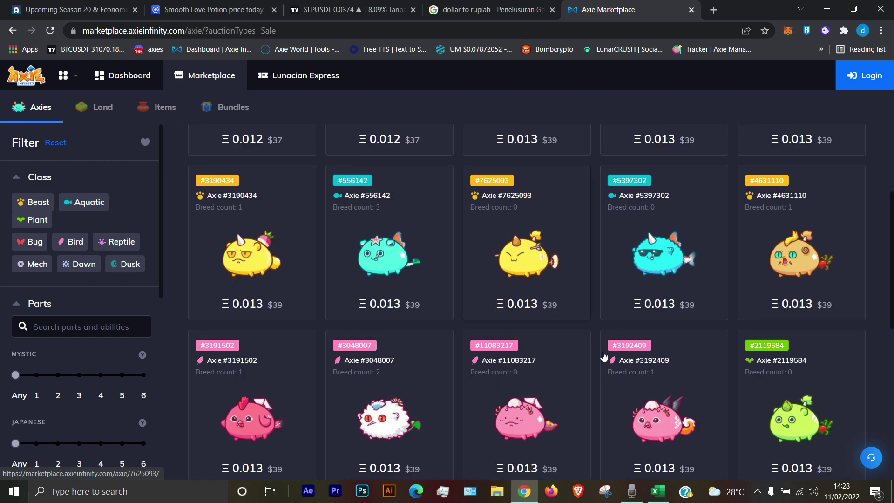
Switch to the Excel income table and inspect the 1300-1499 rank row, including its monthly dollar and rupiah earnings.
{"action": "left_click", "coordinate": [658, 492]}
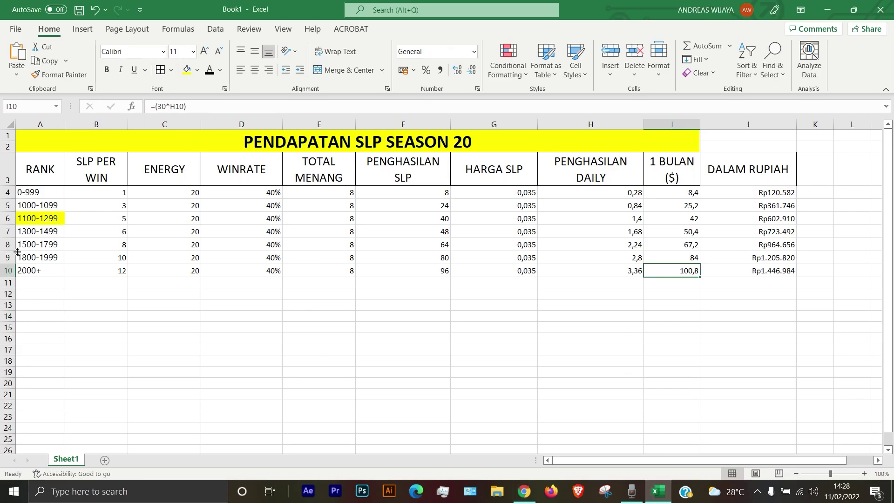
{"action": "left_click_drag", "start_coordinate": [42, 236], "coordinate": [748, 241]}
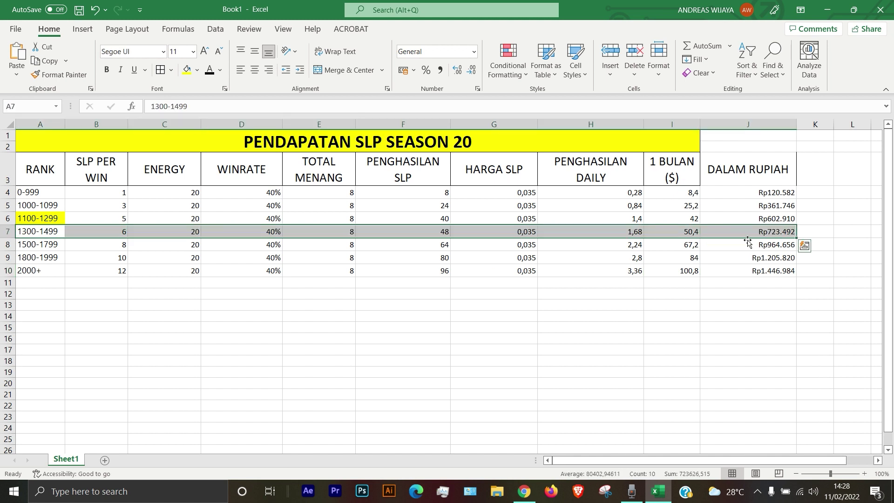
{"action": "left_click", "coordinate": [748, 233]}
{"action": "left_click", "coordinate": [676, 232]}
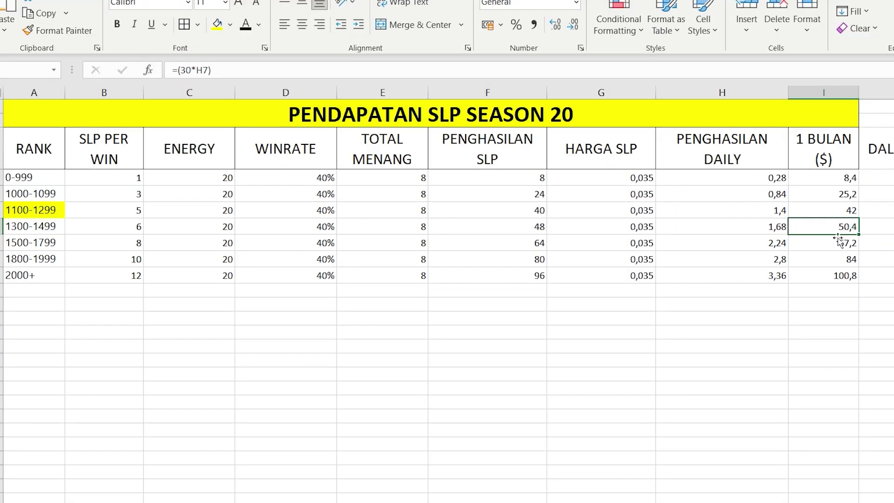
Inspect the 1100-1299 rank row, including its monthly dollar earnings and rupiah conversion.
{"action": "left_click", "coordinate": [831, 213]}
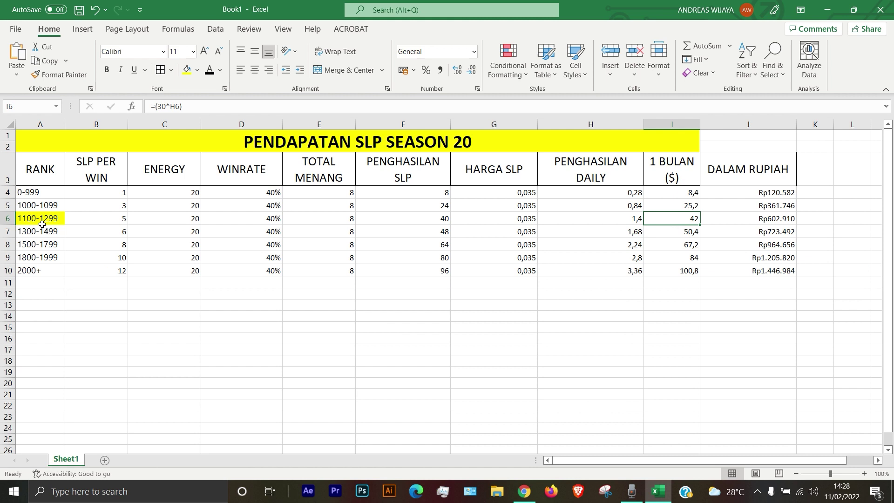
{"action": "left_click", "coordinate": [41, 225]}
{"action": "left_click_drag", "start_coordinate": [51, 221], "coordinate": [742, 222]}
{"action": "left_click", "coordinate": [708, 218]}
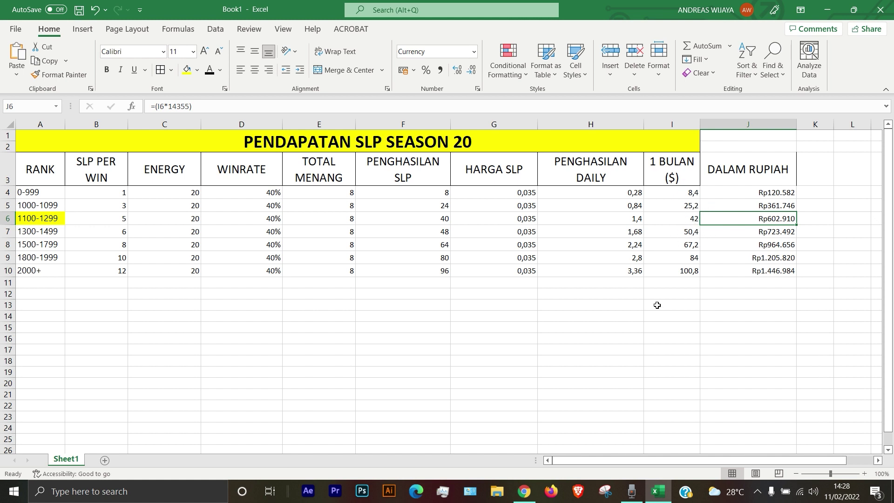
Return to the Axie marketplace in the browser and compare the remaining Axie prices on the first results page.
{"action": "left_click", "coordinate": [658, 491]}
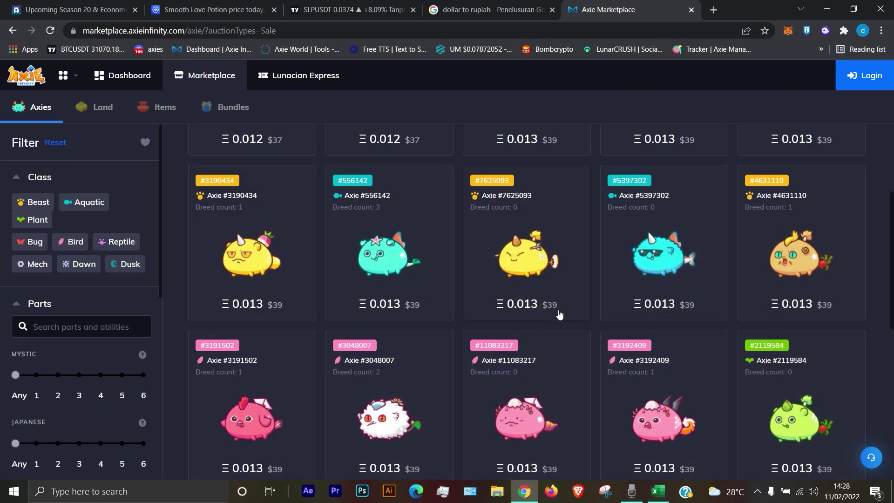
{"action": "scroll", "coordinate": [559, 315], "scroll_direction": "down", "scroll_amount": 1}
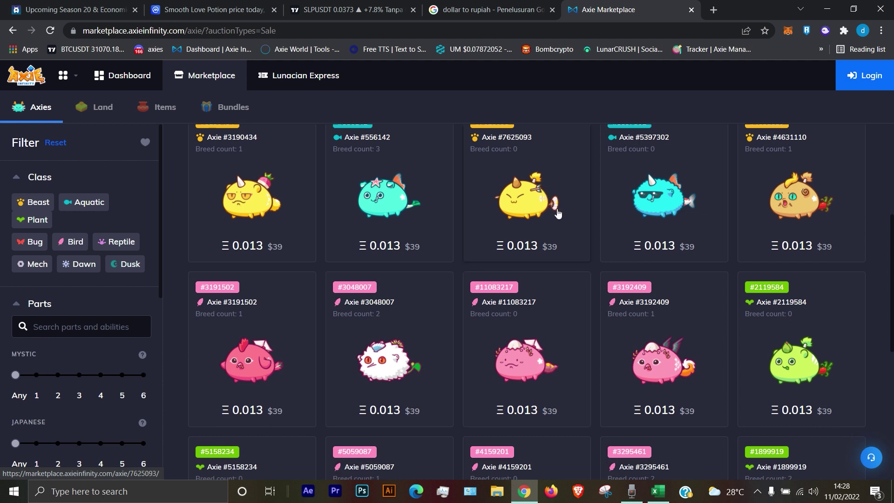
{"action": "scroll", "coordinate": [600, 258], "scroll_direction": "down", "scroll_amount": 1}
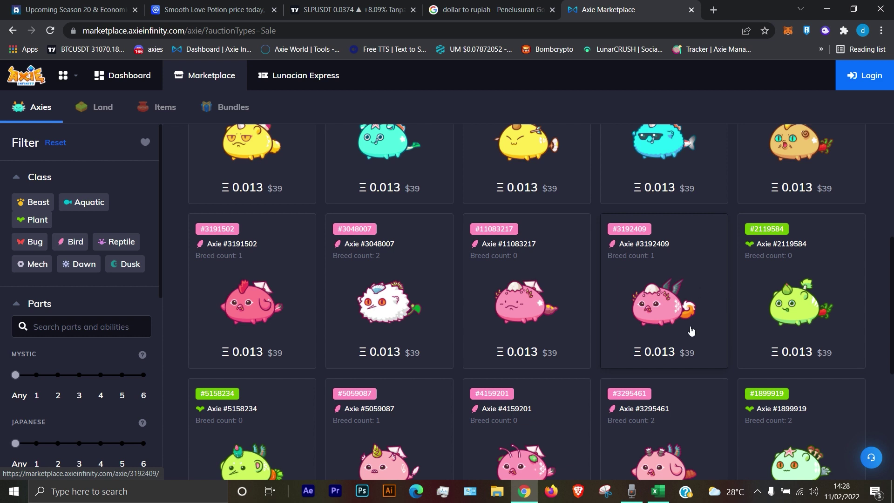
{"action": "scroll", "coordinate": [732, 321], "scroll_direction": "down", "scroll_amount": 3}
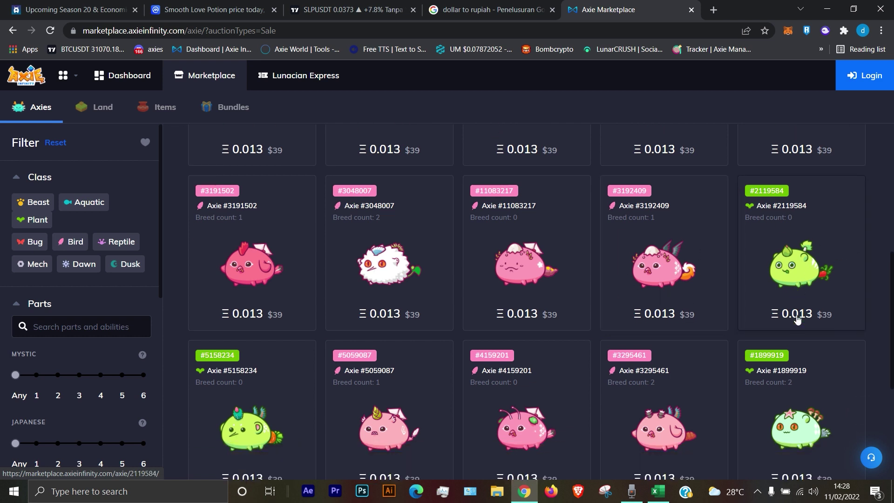
{"action": "scroll", "coordinate": [698, 282], "scroll_direction": "down", "scroll_amount": 2}
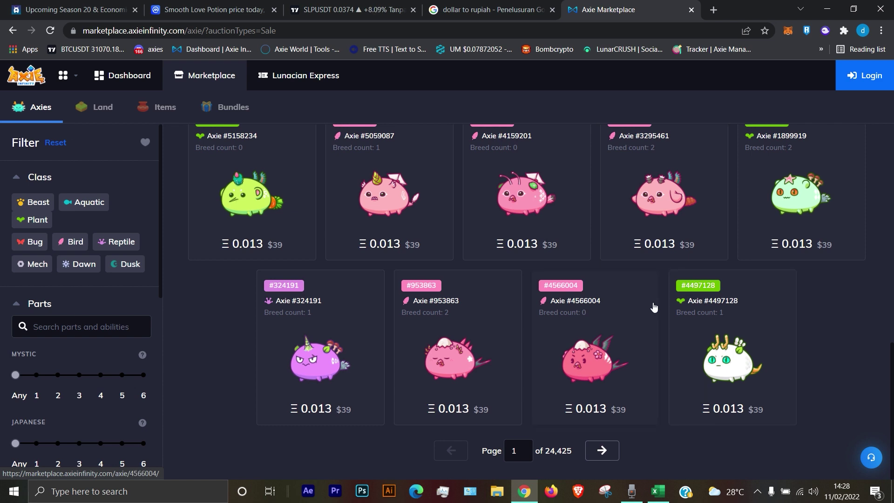
Open page 2 of the lowest-priced Axies and examine the listed prices through the end of the page.
{"action": "left_click", "coordinate": [602, 451]}
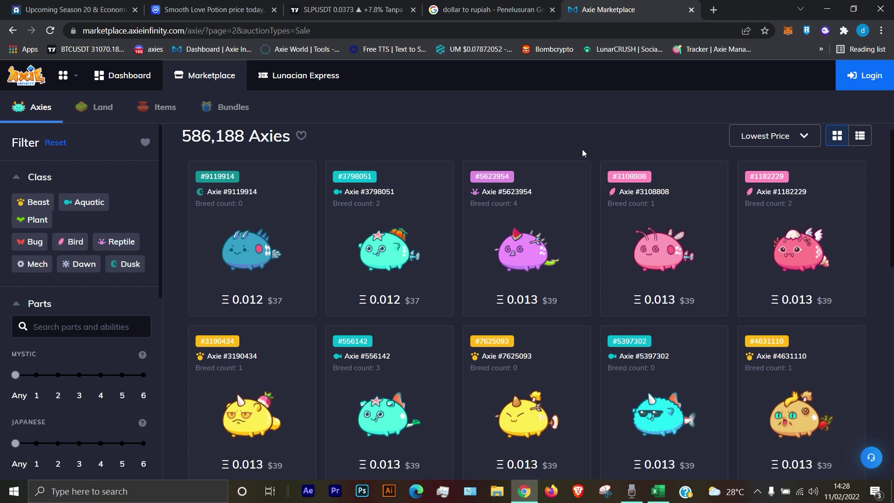
{"action": "scroll", "coordinate": [583, 152], "scroll_direction": "down", "scroll_amount": 10}
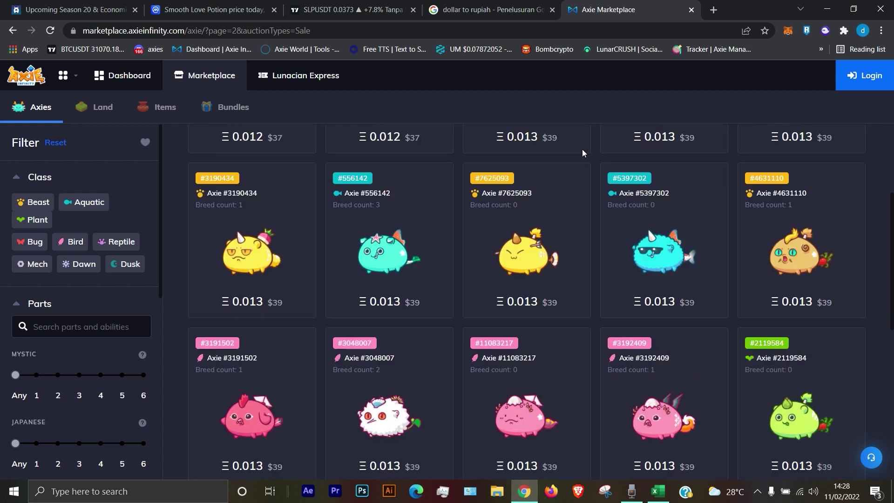
{"action": "scroll", "coordinate": [583, 149], "scroll_direction": "up", "scroll_amount": 10}
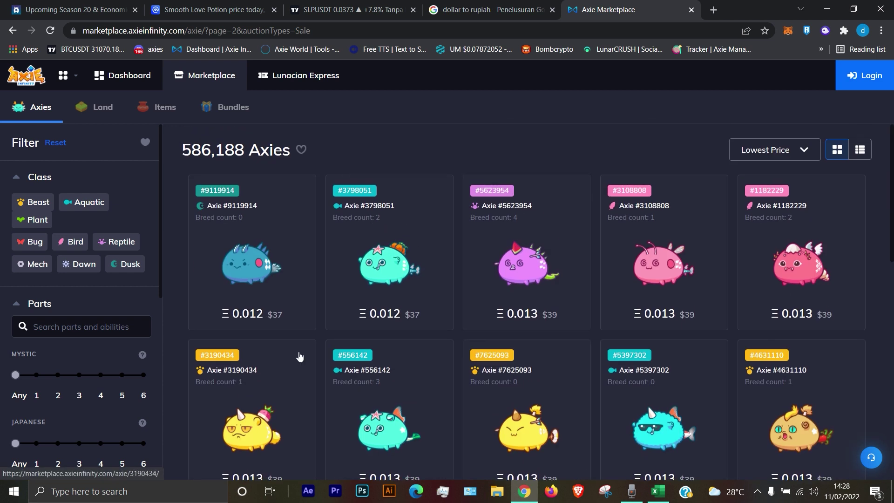
{"action": "scroll", "coordinate": [518, 212], "scroll_direction": "down", "scroll_amount": 10}
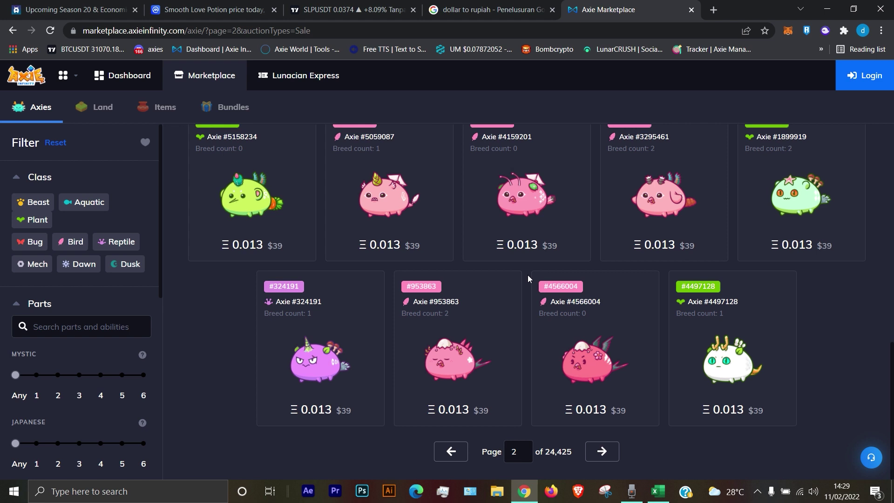
{"action": "scroll", "coordinate": [528, 274], "scroll_direction": "up", "scroll_amount": 10}
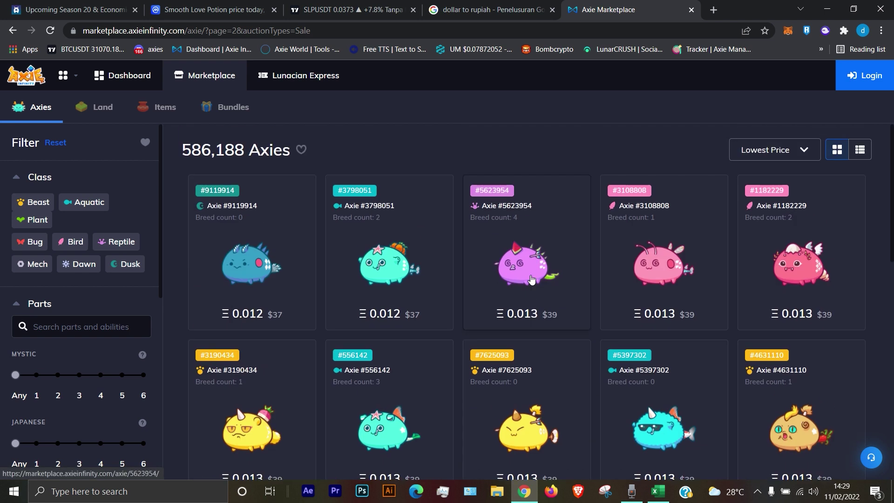
{"action": "scroll", "coordinate": [662, 284], "scroll_direction": "down", "scroll_amount": 3}
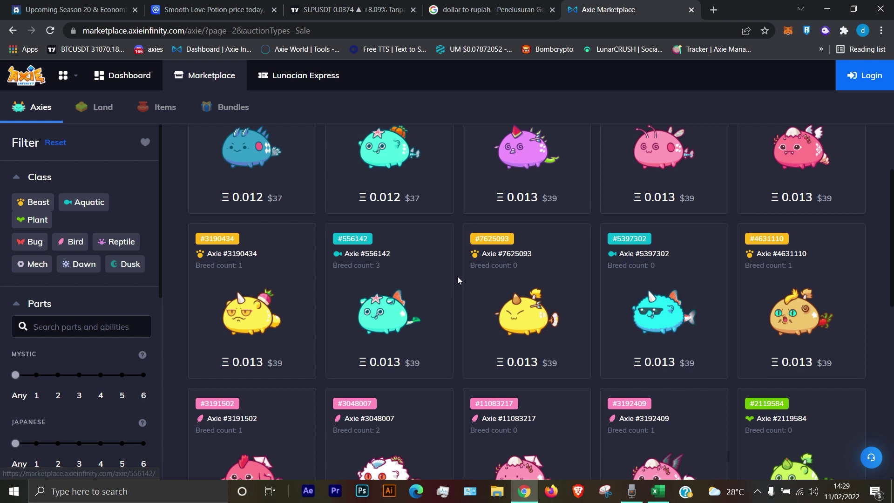
{"action": "scroll", "coordinate": [457, 277], "scroll_direction": "down", "scroll_amount": 2}
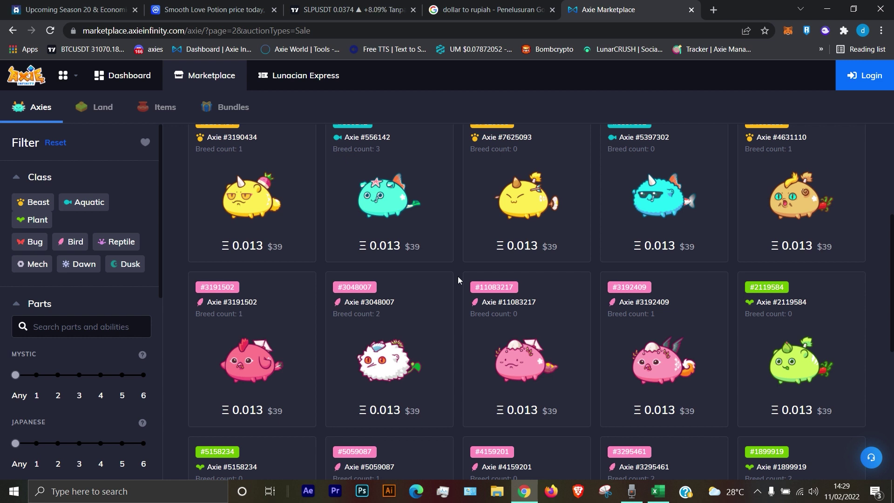
{"action": "scroll", "coordinate": [459, 278], "scroll_direction": "down", "scroll_amount": 1}
{"action": "scroll", "coordinate": [458, 277], "scroll_direction": "down", "scroll_amount": 5}
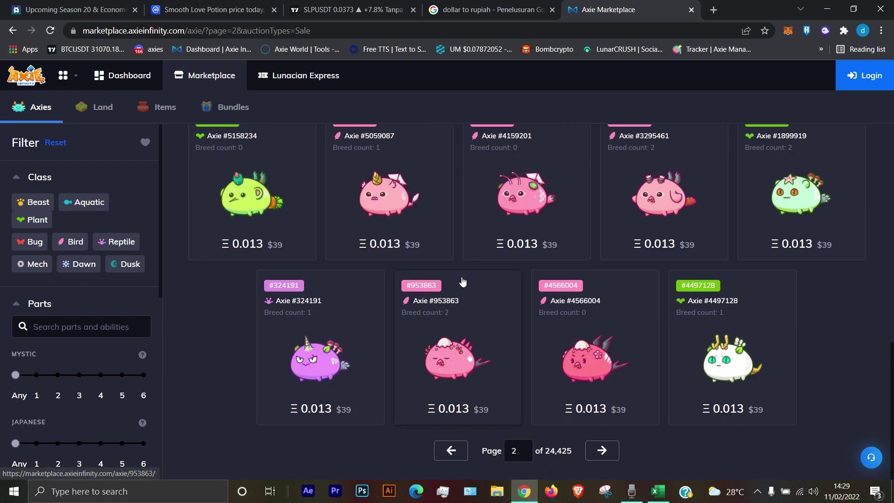
Switch to the Excel income table and set the winrate to 60% for all ranks.
{"action": "key", "text": "alt+Tab"}
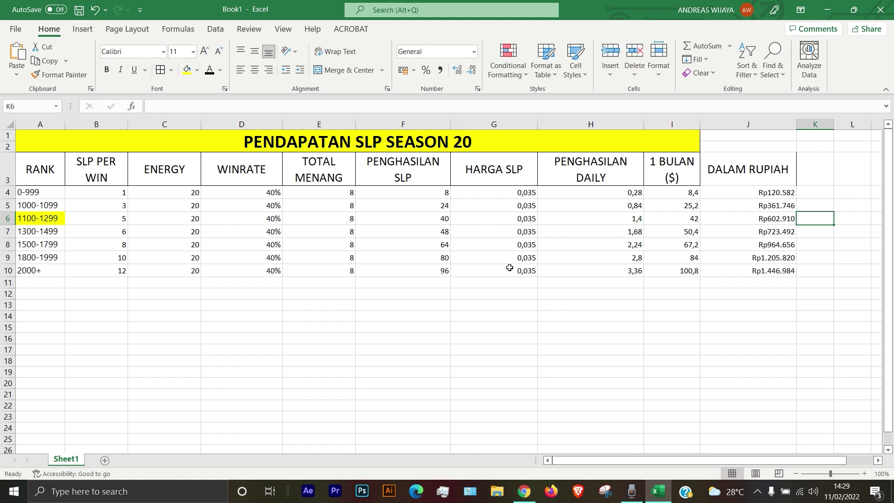
{"action": "left_click_drag", "start_coordinate": [267, 194], "coordinate": [268, 272]}
{"action": "left_click", "coordinate": [273, 184]}
{"action": "double_click", "coordinate": [275, 198]}
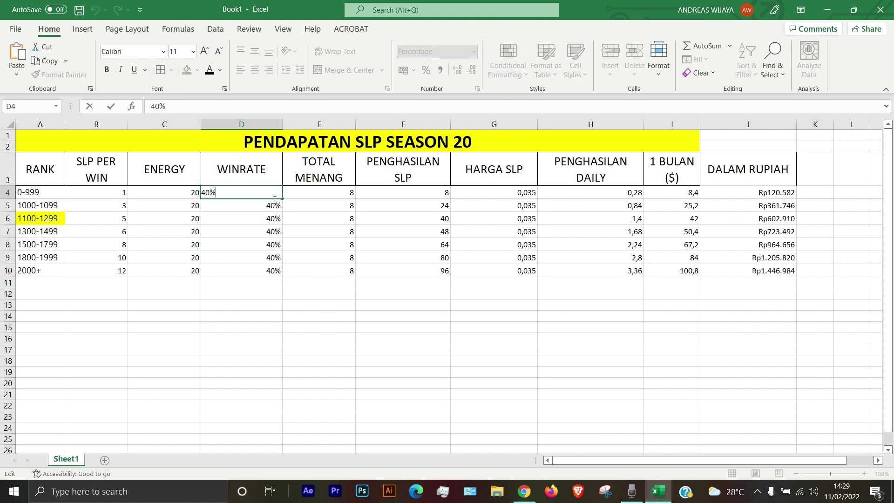
{"action": "key", "text": "BackSpace"}
{"action": "type", "text": "60"}
{"action": "key", "text": "ctrl+Return"}
Review the total wins and SLP income columns across the ranks.
{"action": "left_click", "coordinate": [336, 194]}
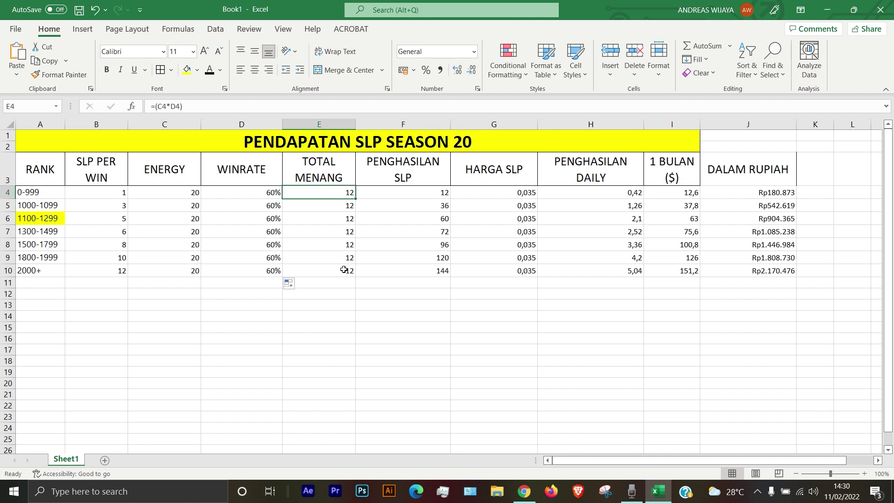
{"action": "left_click_drag", "start_coordinate": [434, 195], "coordinate": [435, 271]}
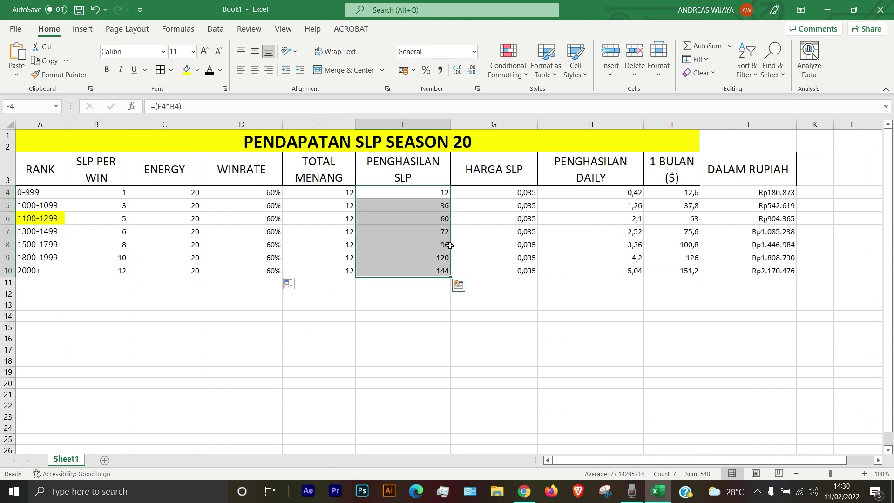
{"action": "left_click", "coordinate": [419, 241]}
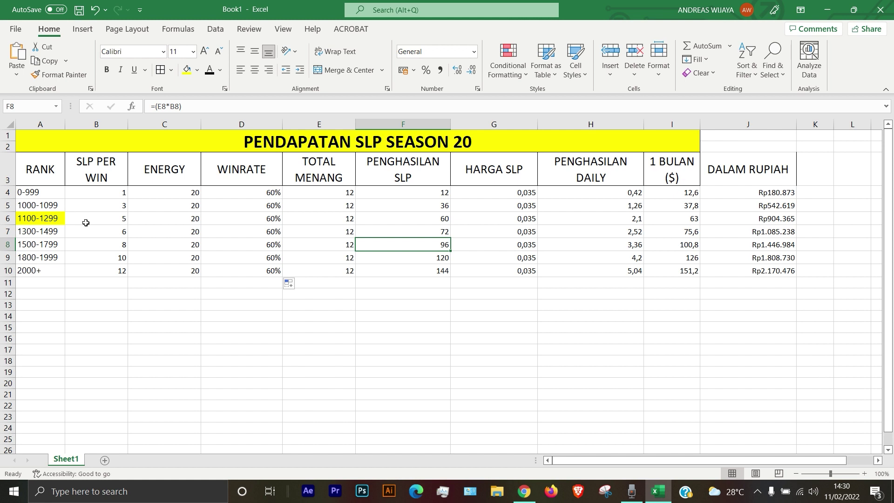
Inspect the 1100-1299 row's SLP per win, energy, total wins, SLP income and SLP price.
{"action": "left_click", "coordinate": [46, 221]}
{"action": "left_click_drag", "start_coordinate": [70, 222], "coordinate": [186, 220]}
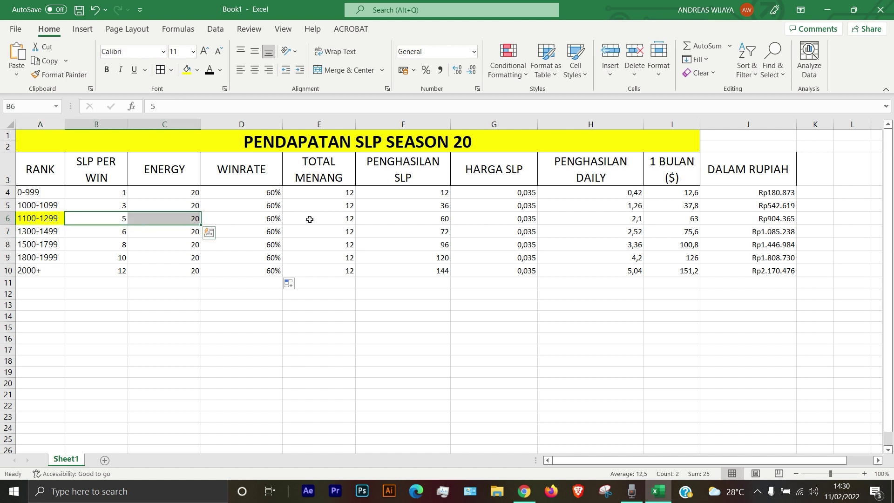
{"action": "left_click", "coordinate": [310, 219]}
{"action": "key", "text": "Right"}
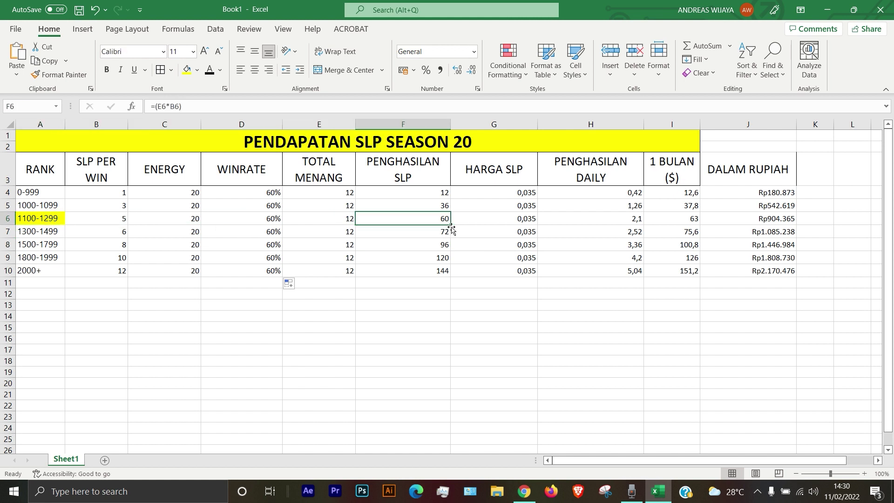
{"action": "key", "text": "Right"}
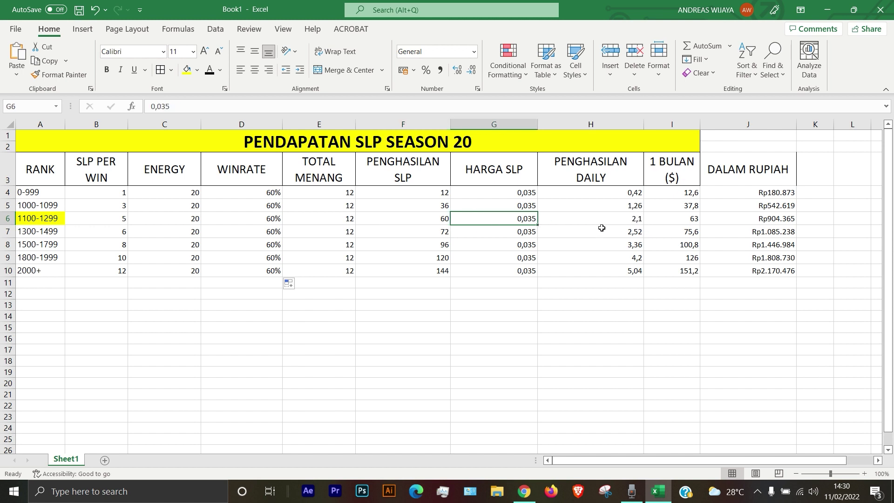
Inspect the monthly dollar and rupiah earnings of the 1100-1299 and 2000+ ranks.
{"action": "left_click", "coordinate": [693, 220]}
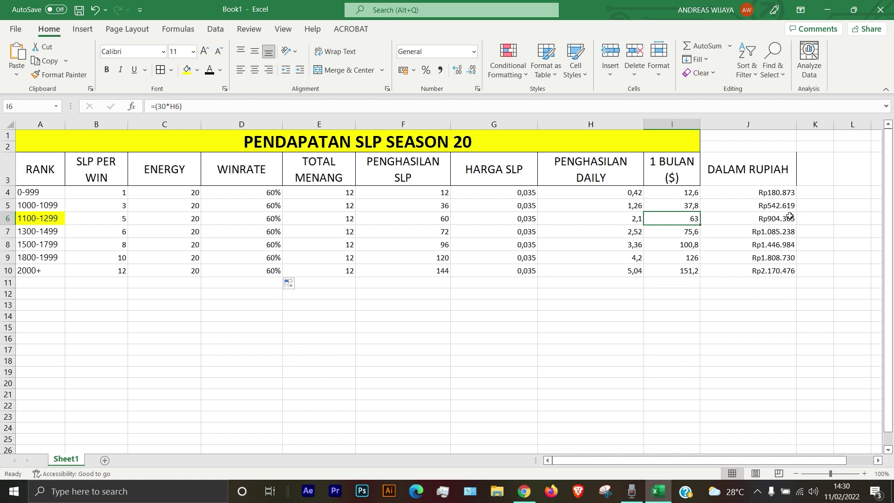
{"action": "key", "text": "Right"}
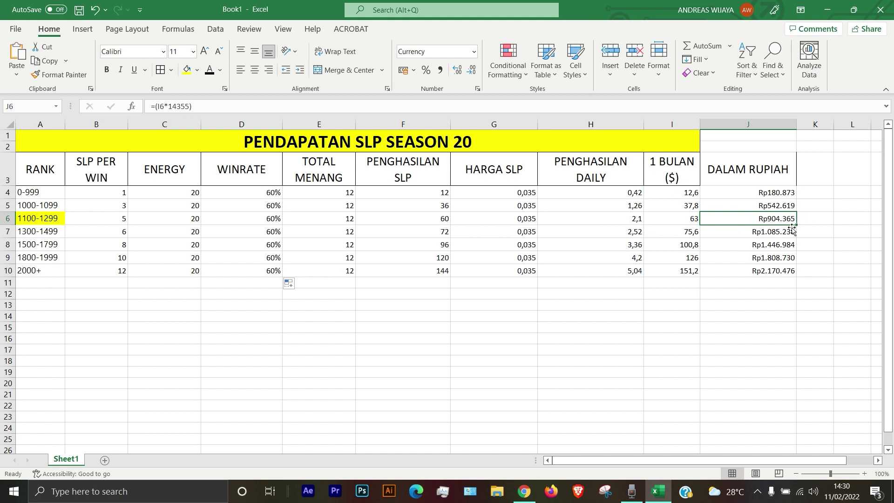
{"action": "left_click", "coordinate": [809, 223]}
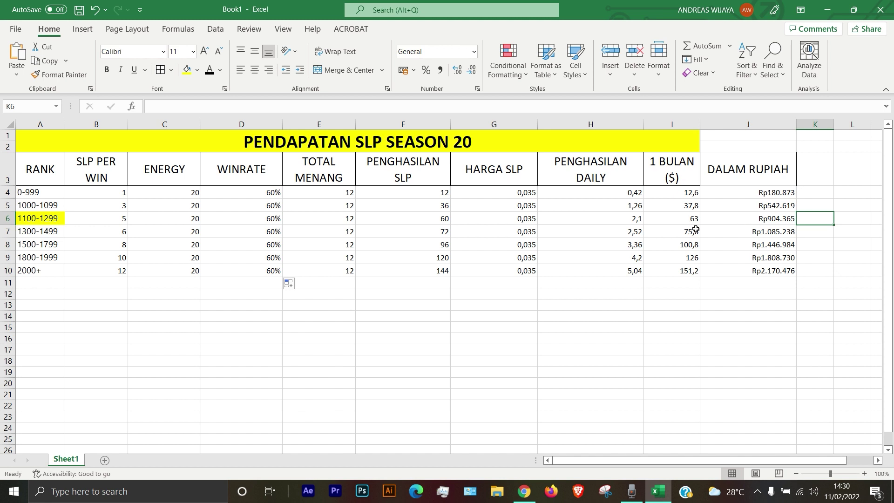
{"action": "left_click", "coordinate": [730, 222]}
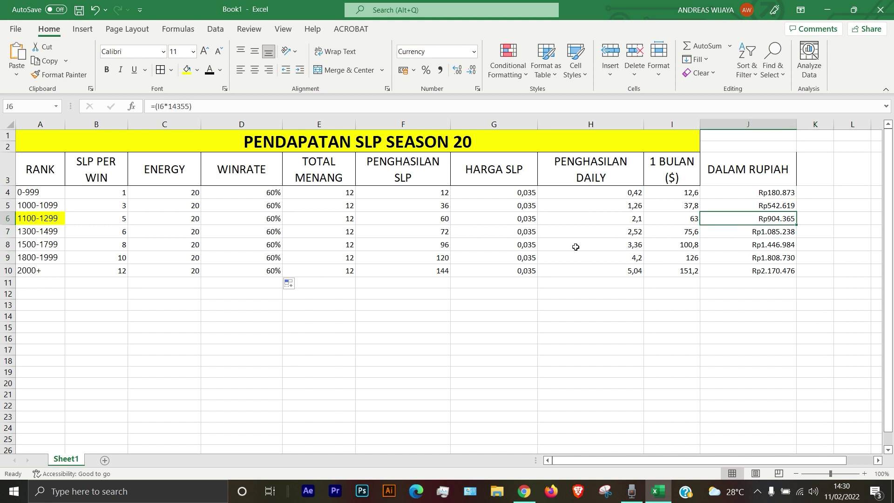
{"action": "left_click", "coordinate": [678, 274]}
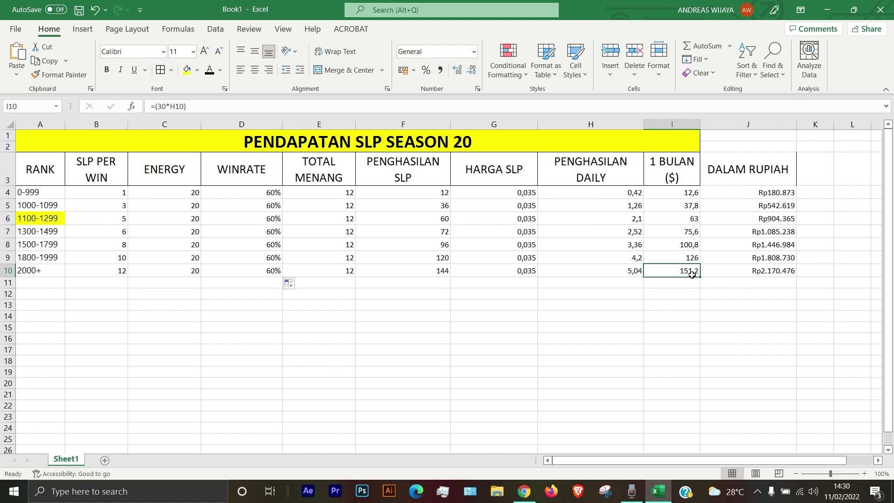
{"action": "left_click", "coordinate": [732, 277]}
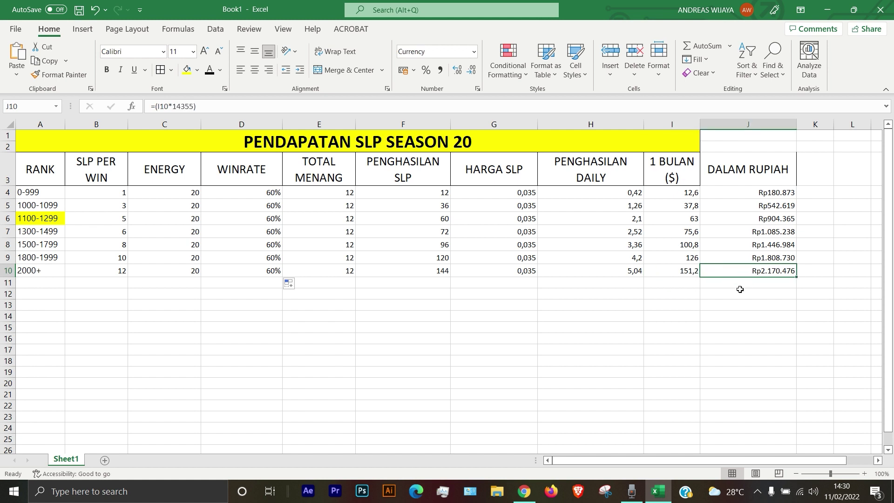
Switch to Chrome and check the current Smooth Love Potion price on CoinMarketCap and the SLPUSDT chart page.
{"action": "left_click", "coordinate": [525, 492]}
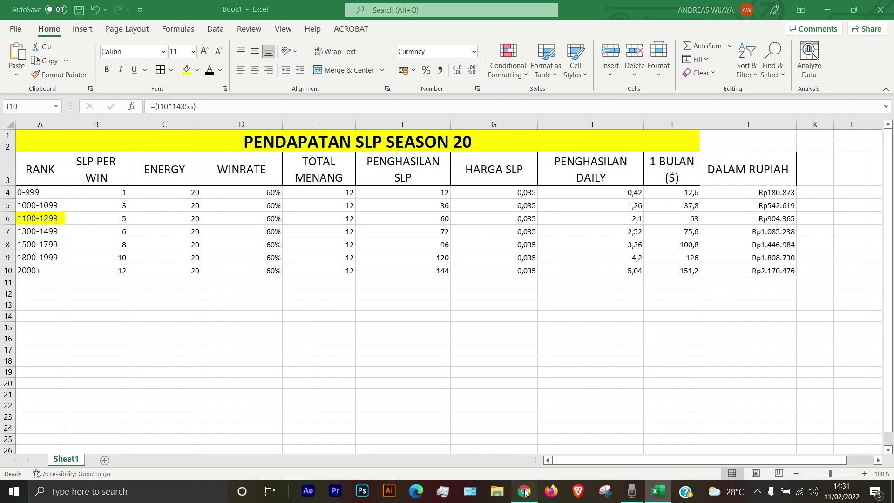
{"action": "left_click", "coordinate": [214, 9]}
{"action": "left_click_drag", "start_coordinate": [383, 253], "coordinate": [415, 252]}
{"action": "left_click", "coordinate": [426, 255]}
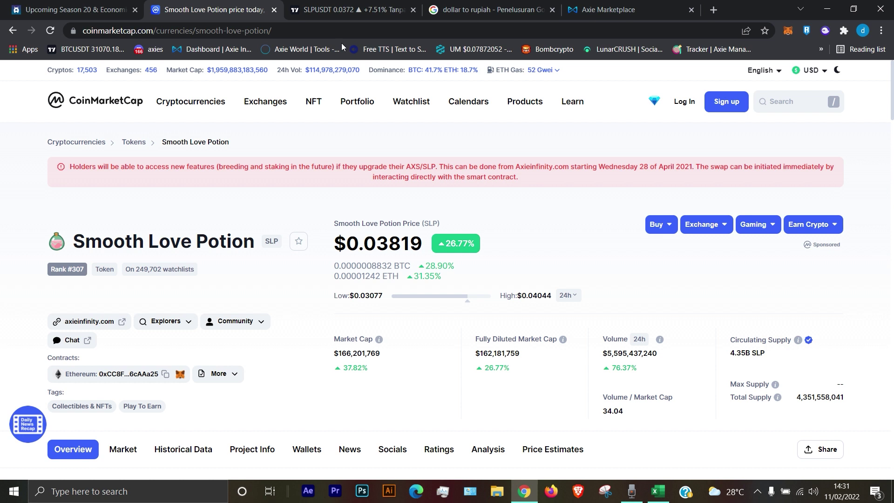
{"action": "left_click", "coordinate": [345, 9]}
{"action": "left_click", "coordinate": [156, 4]}
Switch back to the Excel income table and compare the monthly rupiah income of the 1100-1299, 0-999 and 2000+ ranks.
{"action": "left_click", "coordinate": [658, 490]}
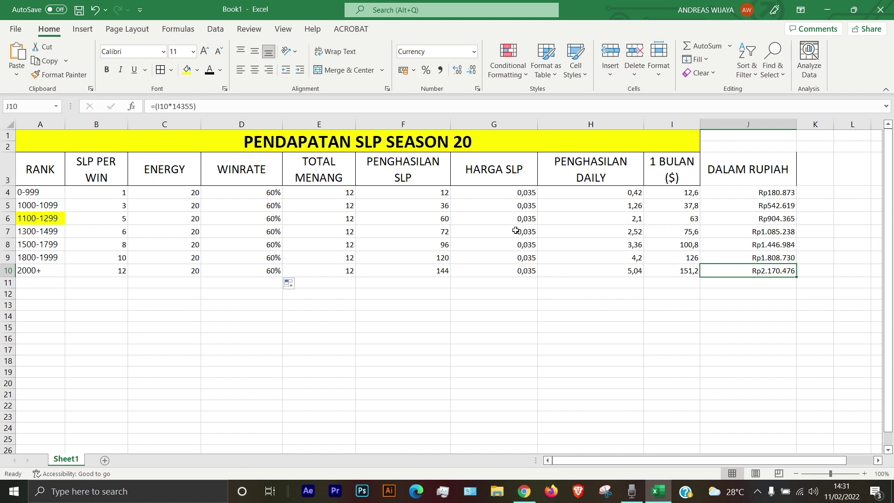
{"action": "left_click", "coordinate": [35, 219]}
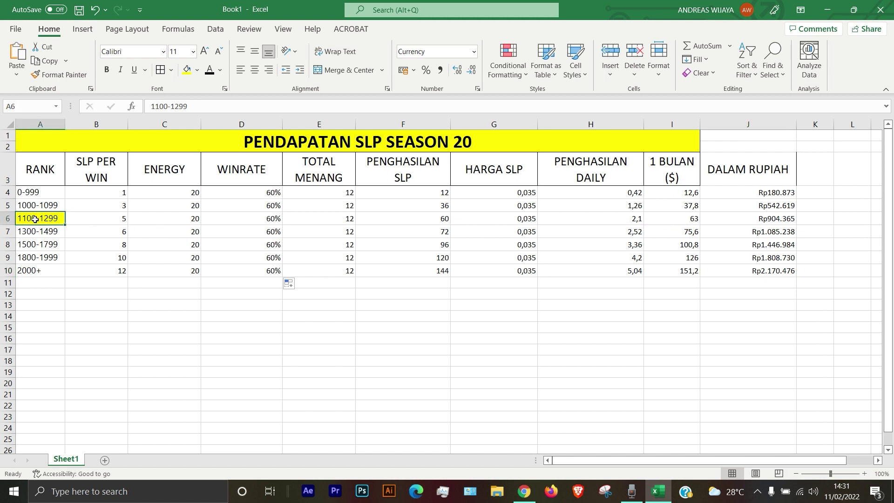
{"action": "left_click", "coordinate": [736, 225]}
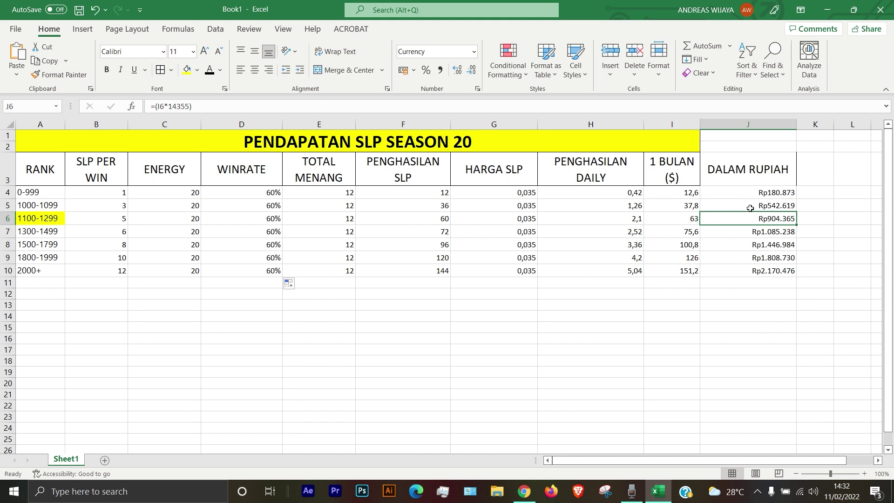
{"action": "left_click", "coordinate": [746, 194]}
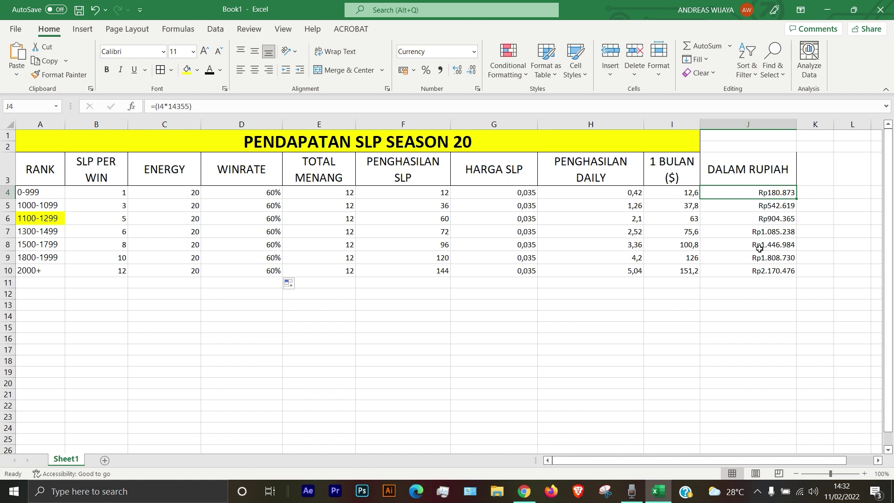
{"action": "left_click", "coordinate": [746, 274]}
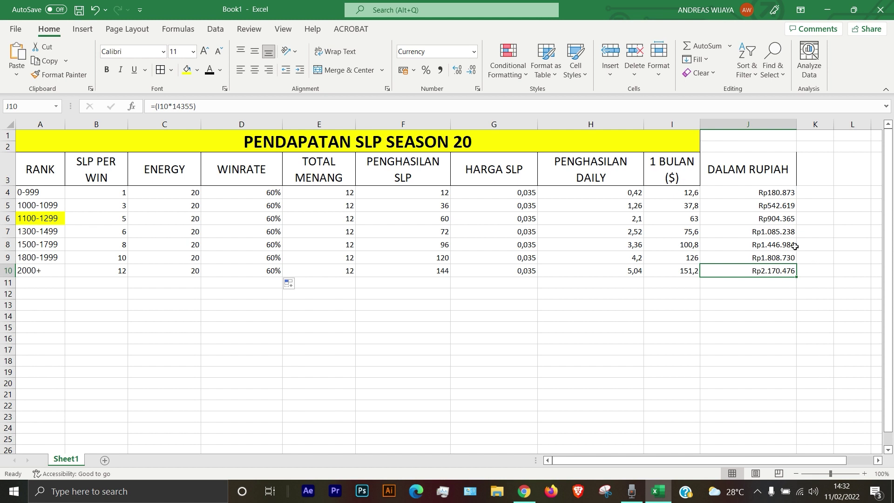
Go through the 1100-1299 row from SLP per win to its monthly rupiah income.
{"action": "left_click_drag", "start_coordinate": [31, 222], "coordinate": [220, 224]}
{"action": "left_click", "coordinate": [218, 224]}
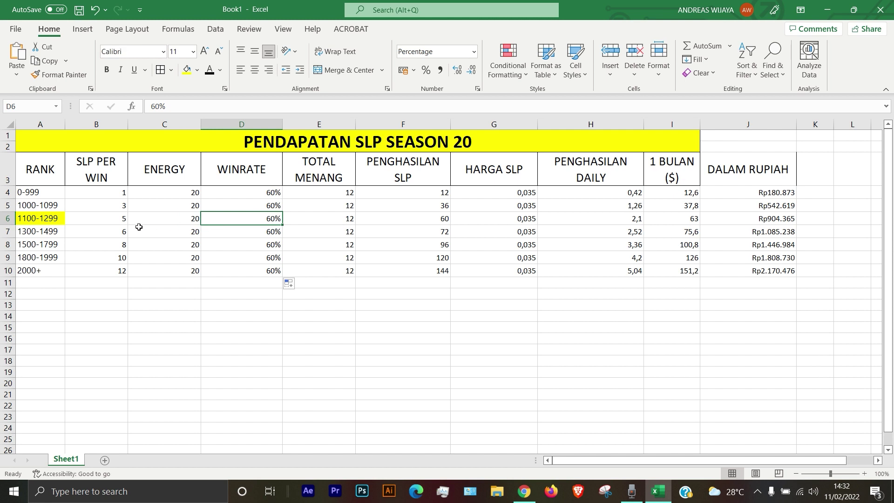
{"action": "left_click_drag", "start_coordinate": [120, 223], "coordinate": [773, 222]}
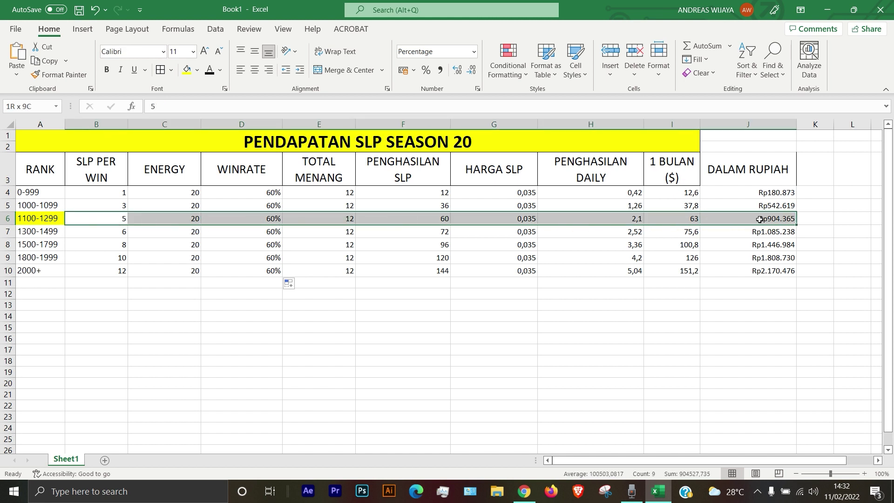
{"action": "left_click", "coordinate": [746, 220]}
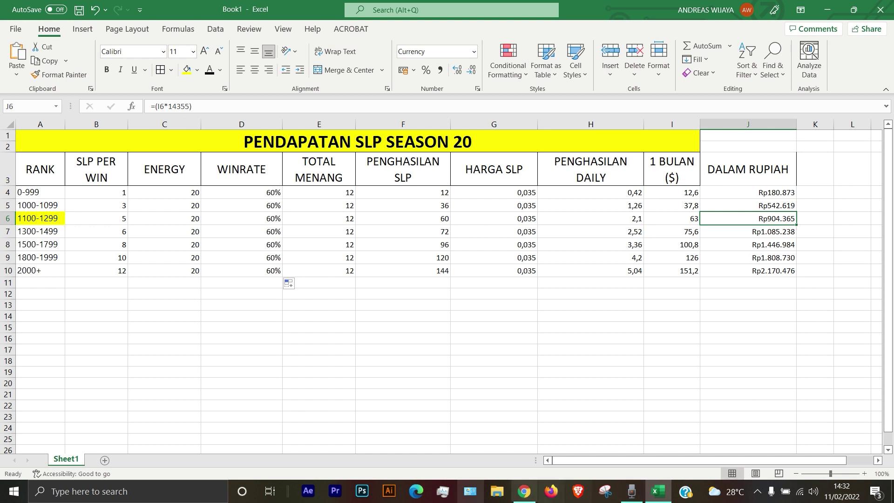
Switch to Chrome and browse pages 3 and 4 of the Axie Marketplace listings sorted by lowest price.
{"action": "left_click", "coordinate": [525, 492]}
{"action": "left_click", "coordinate": [70, 9]}
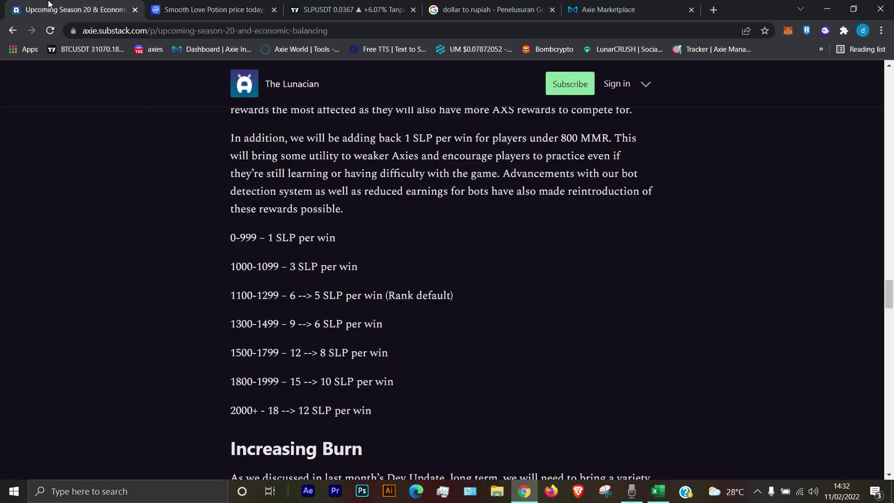
{"action": "left_click", "coordinate": [606, 9]}
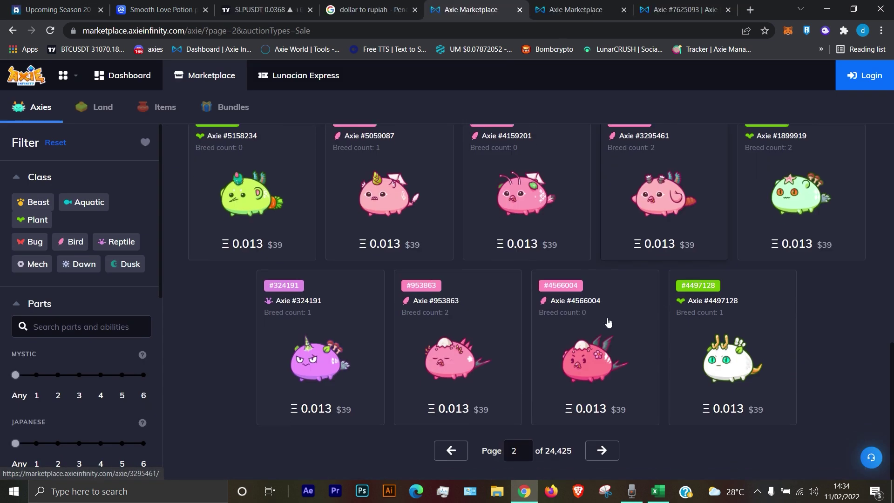
{"action": "left_click", "coordinate": [600, 449]}
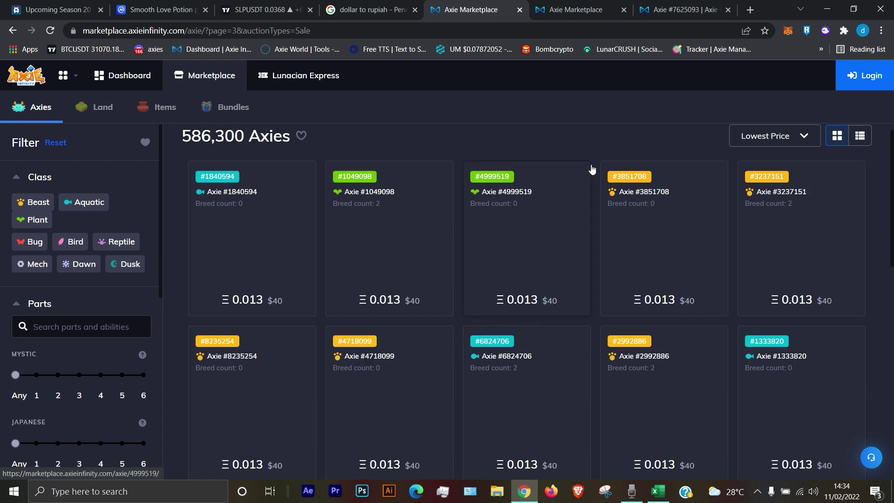
{"action": "scroll", "coordinate": [592, 169], "scroll_direction": "down", "scroll_amount": 10}
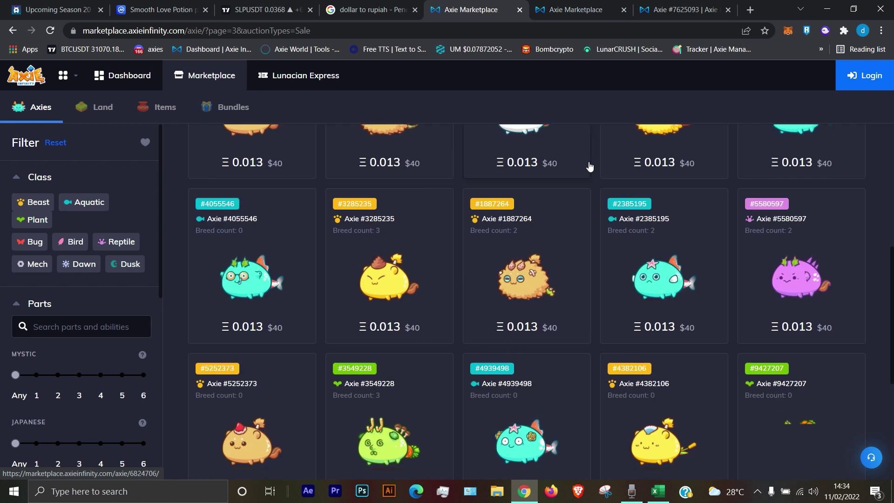
{"action": "left_click", "coordinate": [599, 449]}
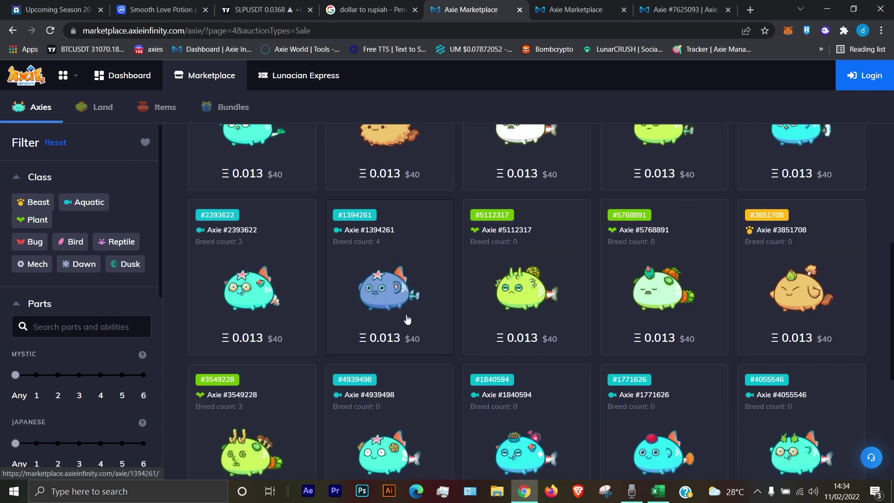
Open Axie #1394261 in a separate tab and examine its stats, body parts and ability cards.
{"action": "middle_click", "coordinate": [388, 287]}
{"action": "left_click", "coordinate": [680, 6]}
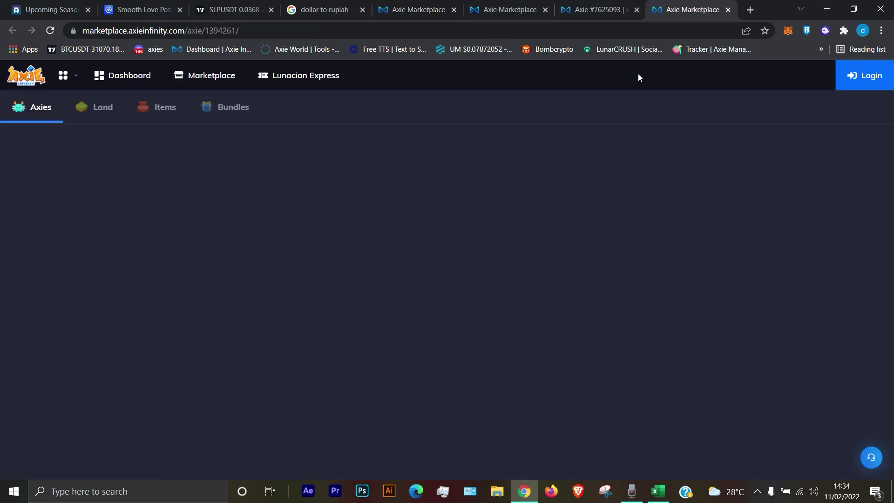
{"action": "scroll", "coordinate": [499, 204], "scroll_direction": "down", "scroll_amount": 3}
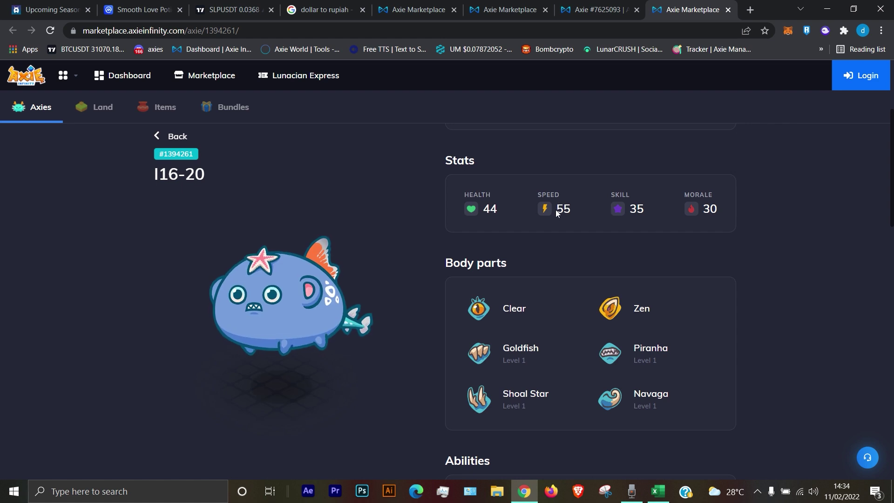
{"action": "scroll", "coordinate": [573, 231], "scroll_direction": "down", "scroll_amount": 6}
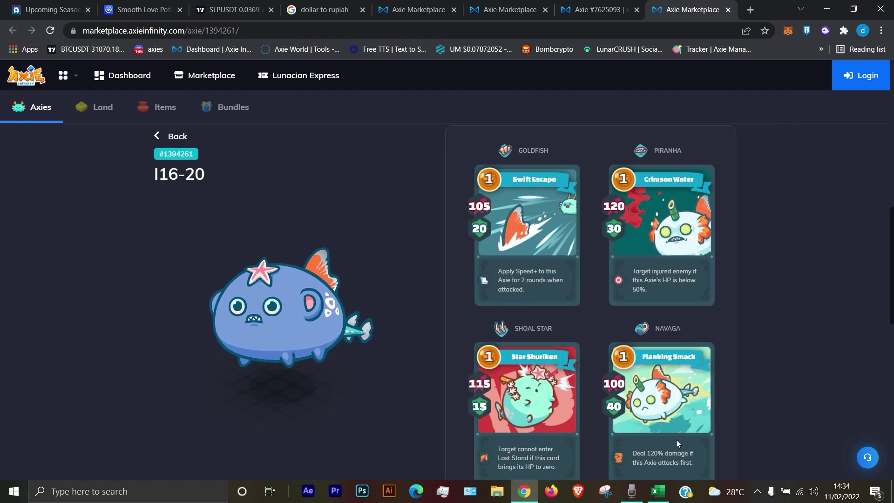
{"action": "scroll", "coordinate": [526, 164], "scroll_direction": "down", "scroll_amount": 1}
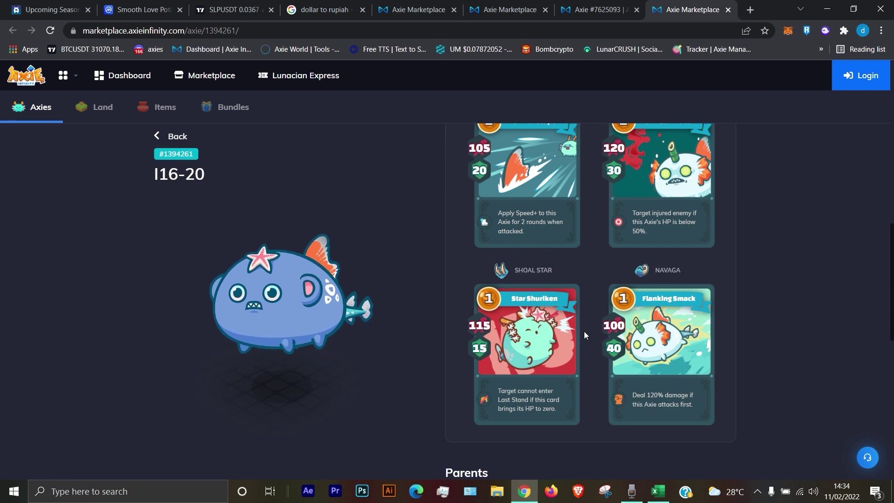
{"action": "scroll", "coordinate": [591, 329], "scroll_direction": "up", "scroll_amount": 5}
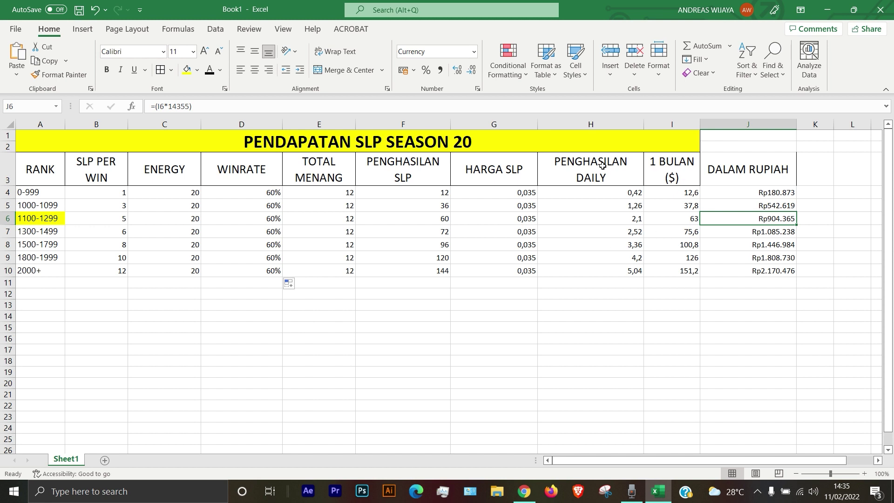
Recheck the 1100-1299 rank's rupiah income in Excel and bring up the Increasing Burn section of the Season 20 article in Chrome.
{"action": "left_click", "coordinate": [816, 222]}
{"action": "left_click", "coordinate": [758, 221]}
{"action": "left_click", "coordinate": [530, 497]}
{"action": "left_click", "coordinate": [47, 5]}
{"action": "scroll", "coordinate": [407, 267], "scroll_direction": "down", "scroll_amount": 8}
{"action": "scroll", "coordinate": [405, 266], "scroll_direction": "up", "scroll_amount": 2}
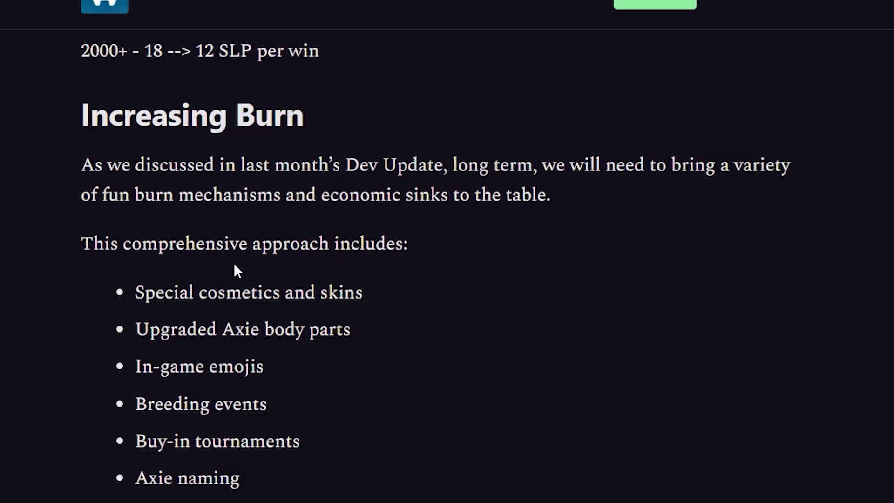
{"action": "scroll", "coordinate": [234, 265], "scroll_direction": "down", "scroll_amount": 2}
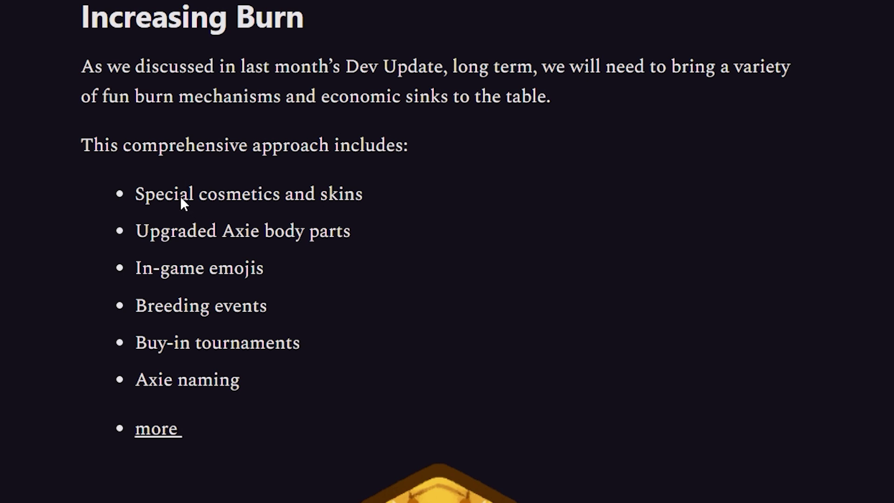
Read through the burn mechanisms list, covering upgraded Axie body parts, in-game emojis and breeding events.
{"action": "left_click_drag", "start_coordinate": [150, 239], "coordinate": [301, 232]}
{"action": "left_click", "coordinate": [143, 263]}
{"action": "left_click_drag", "start_coordinate": [144, 275], "coordinate": [253, 275]}
{"action": "left_click_drag", "start_coordinate": [136, 308], "coordinate": [237, 317]}
{"action": "left_click", "coordinate": [237, 317]}
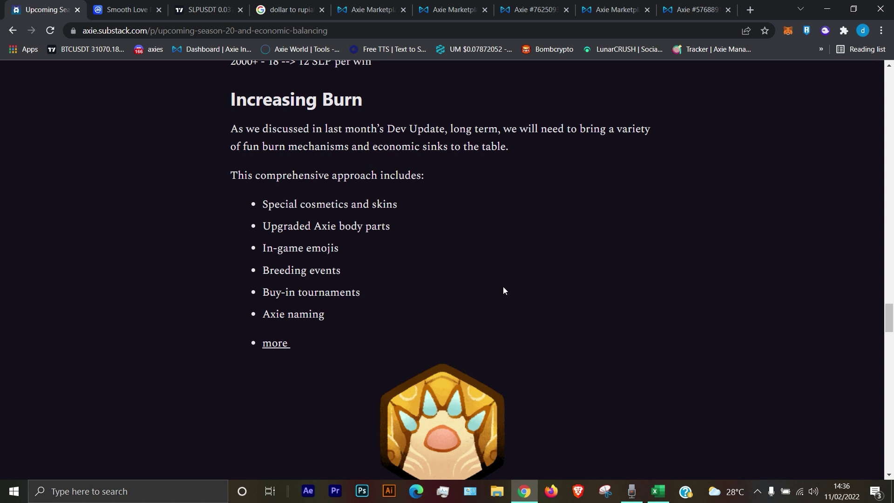
Review the article's SLP-per-win list and Increasing Burn section again, and return to the marketplace page of Axie #1394261.
{"action": "scroll", "coordinate": [229, 253], "scroll_direction": "up", "scroll_amount": 6}
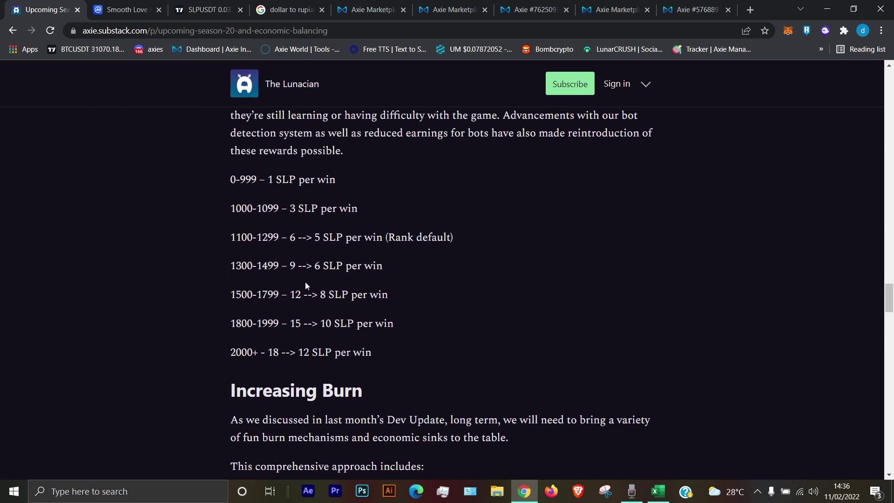
{"action": "scroll", "coordinate": [377, 250], "scroll_direction": "down", "scroll_amount": 6}
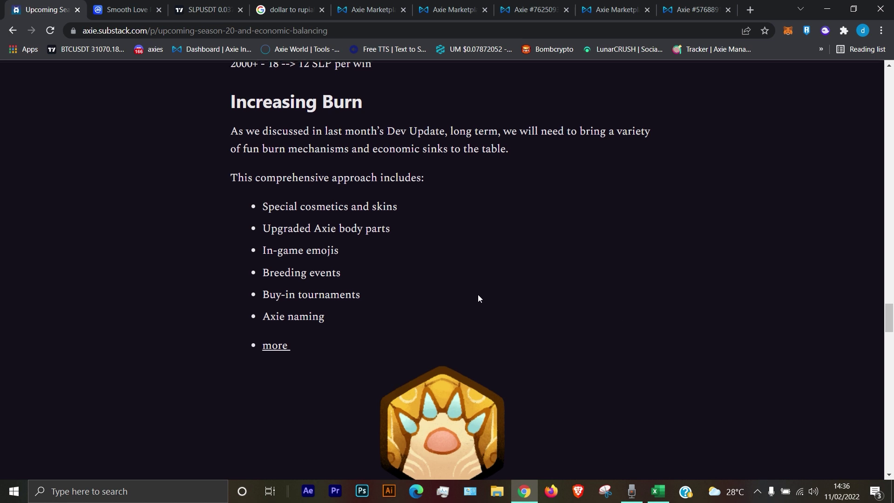
{"action": "scroll", "coordinate": [427, 351], "scroll_direction": "up", "scroll_amount": 3}
{"action": "scroll", "coordinate": [261, 216], "scroll_direction": "down", "scroll_amount": 2}
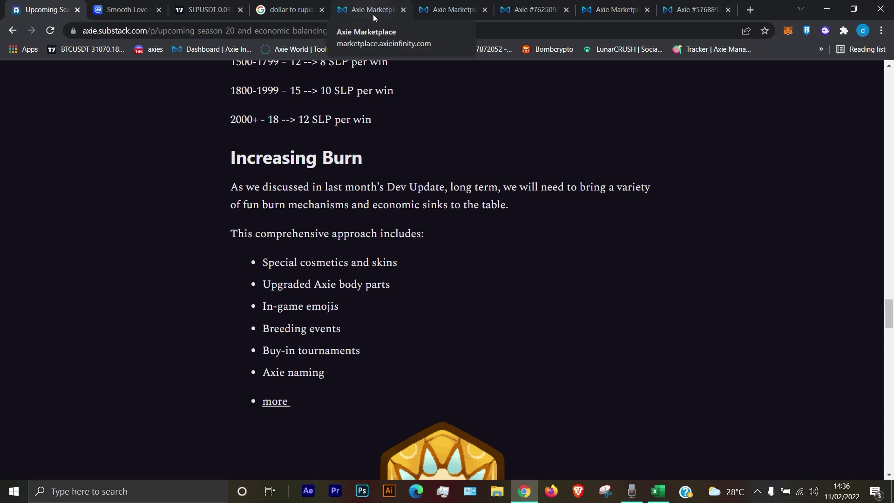
{"action": "left_click", "coordinate": [615, 9]}
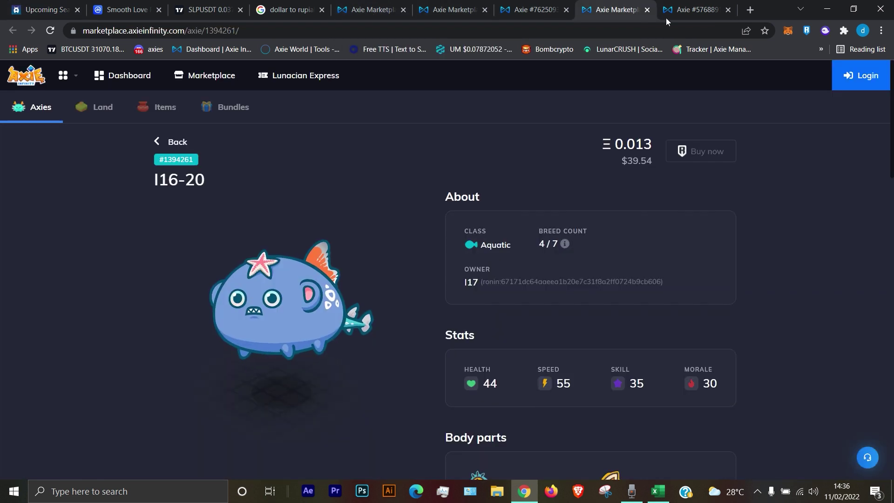